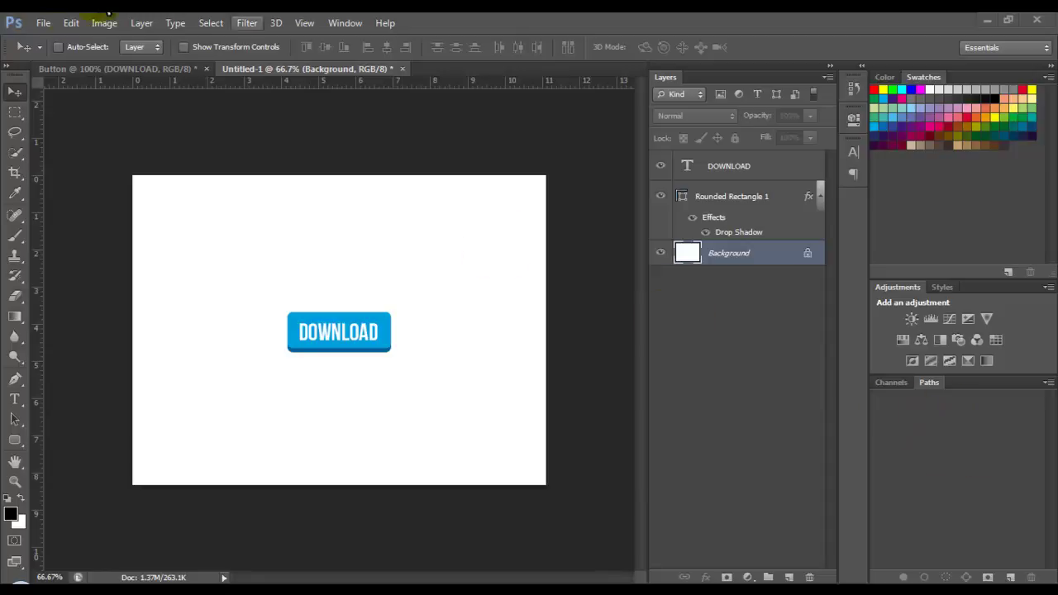
- Create an 800 × 600 px document named Button from the Web preset, with a White background
{"action": "left_click", "coordinate": [40, 22]}
{"action": "left_click", "coordinate": [52, 36]}
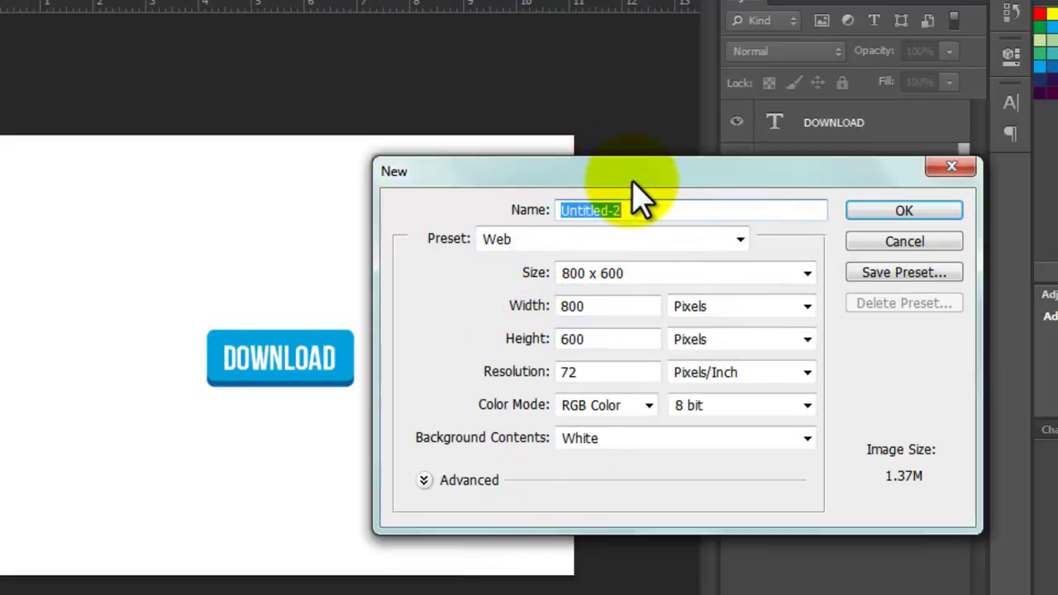
{"action": "left_click_drag", "start_coordinate": [632, 184], "coordinate": [704, 170]}
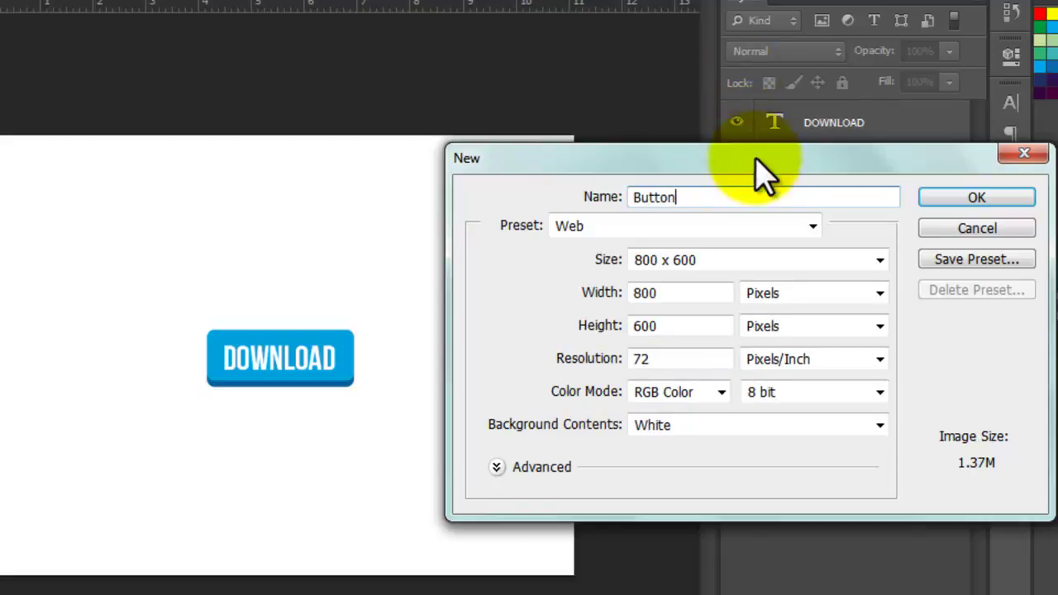
{"action": "left_click_drag", "start_coordinate": [755, 161], "coordinate": [916, 215]}
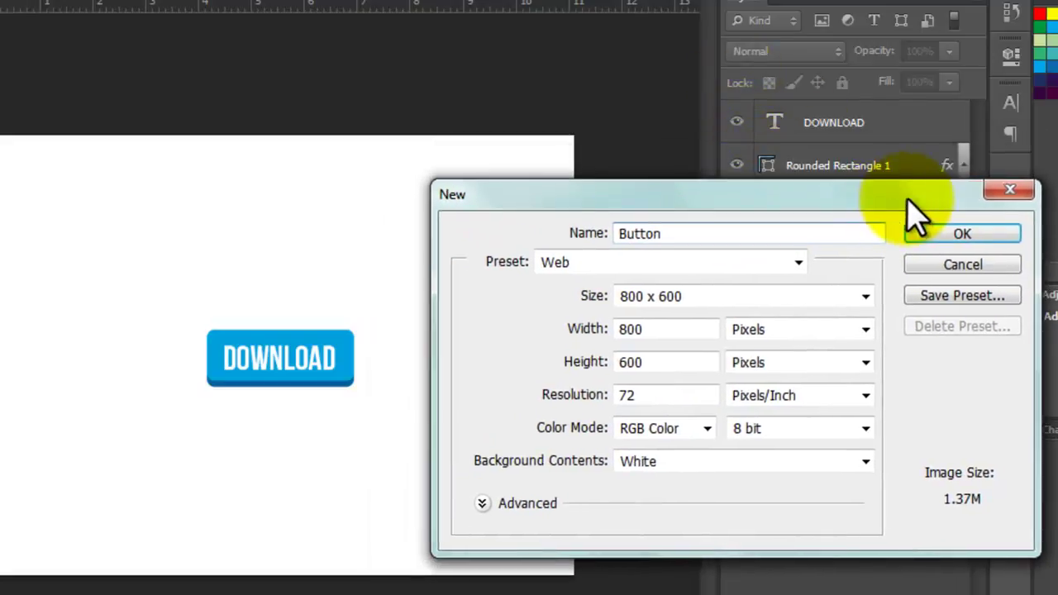
{"action": "left_click", "coordinate": [967, 238]}
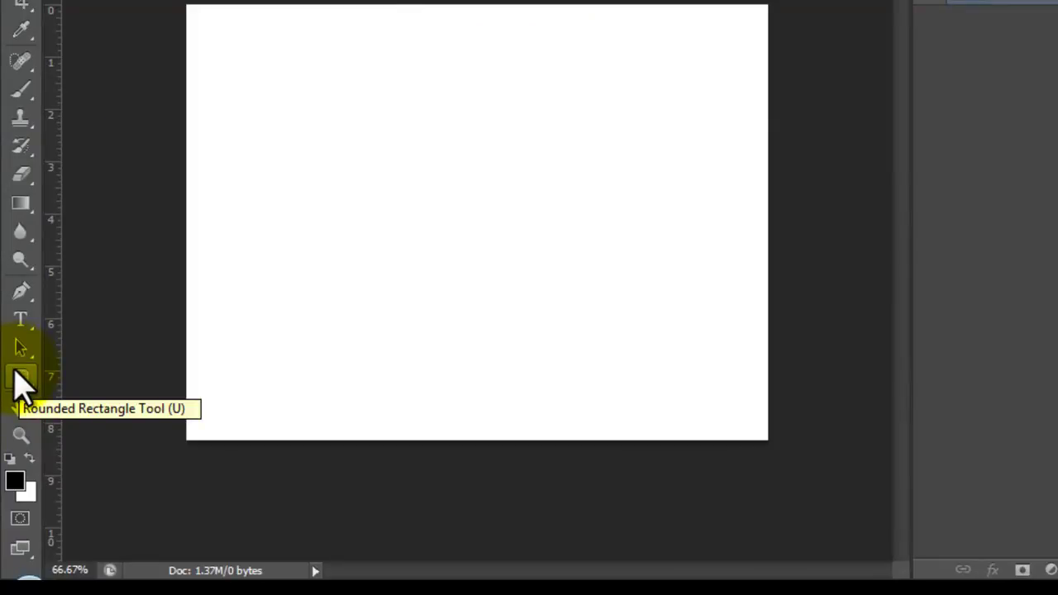
- Place a black 200 × 70 px rounded rectangle with 10 px corner radius using the Rounded Rectangle Tool
{"action": "left_click", "coordinate": [20, 382]}
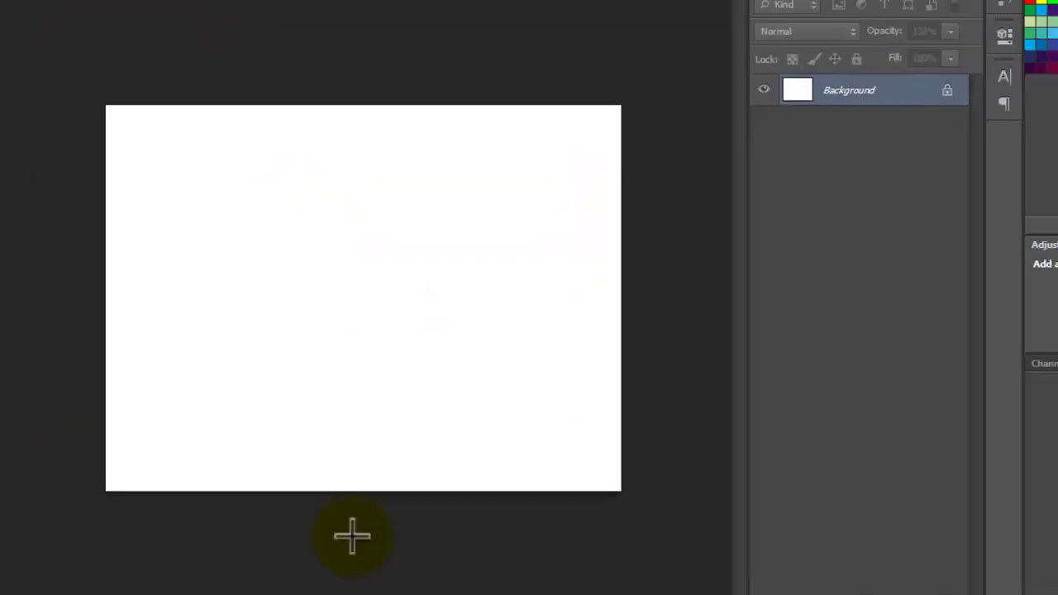
{"action": "left_click", "coordinate": [343, 295]}
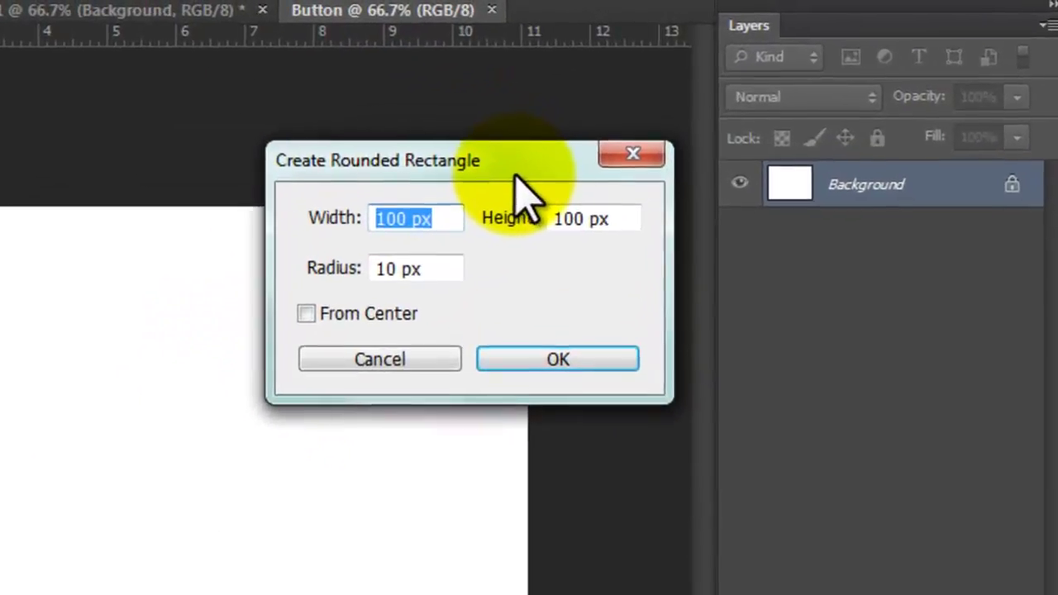
{"action": "left_click_drag", "start_coordinate": [457, 166], "coordinate": [337, 306]}
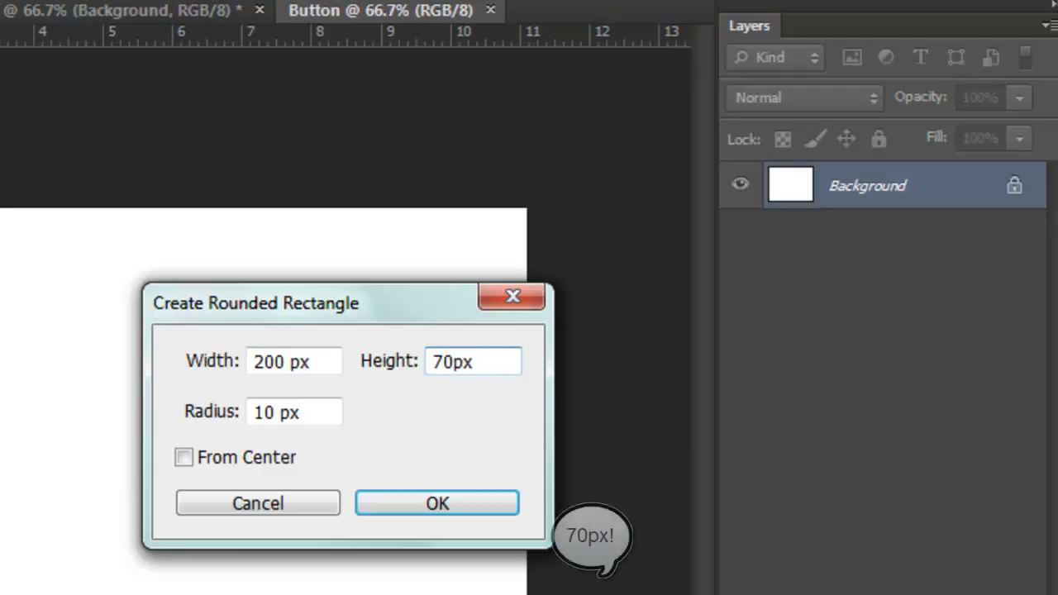
{"action": "left_click_drag", "start_coordinate": [318, 303], "coordinate": [193, 330]}
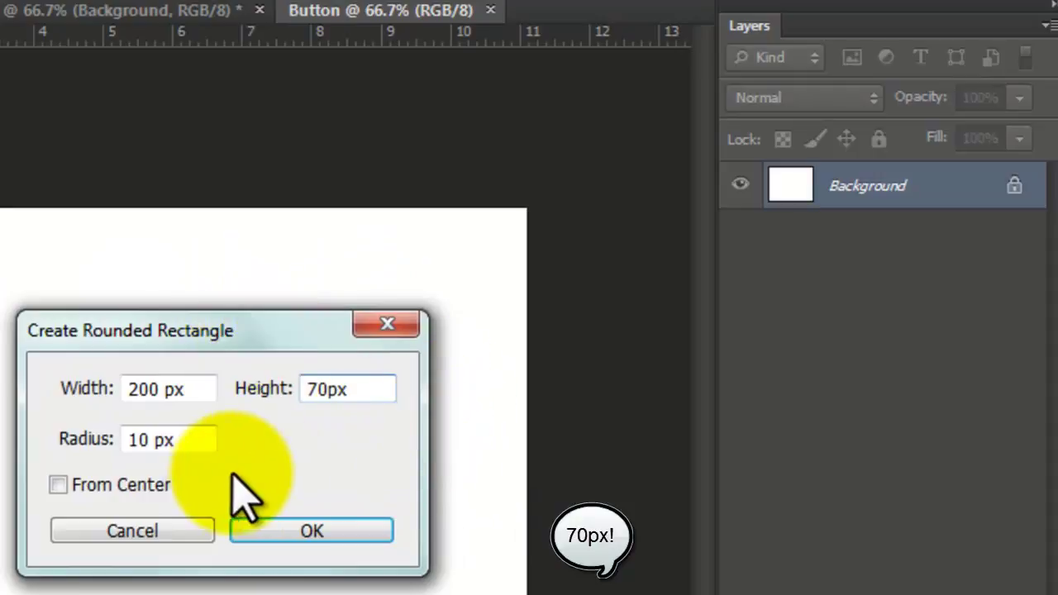
{"action": "left_click", "coordinate": [82, 447]}
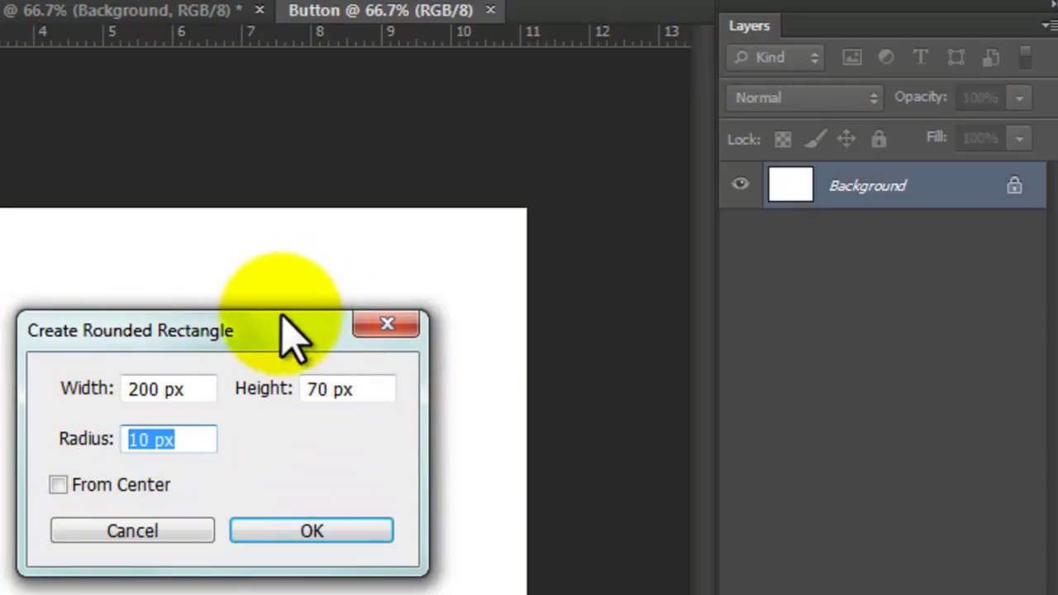
{"action": "left_click_drag", "start_coordinate": [273, 318], "coordinate": [238, 355]}
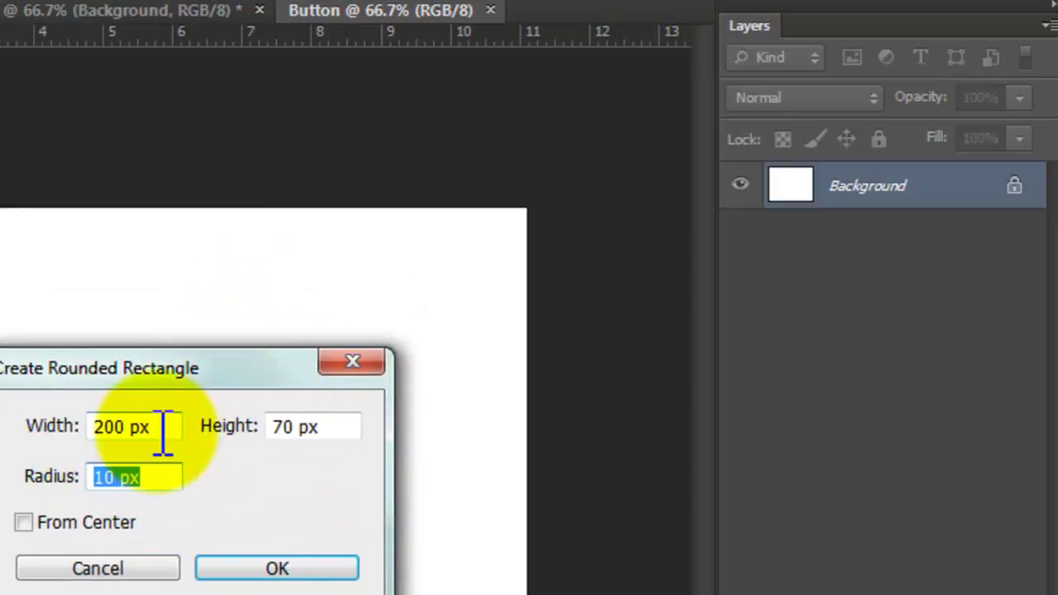
{"action": "left_click", "coordinate": [11, 432]}
{"action": "left_click", "coordinate": [350, 425]}
{"action": "left_click", "coordinate": [165, 479]}
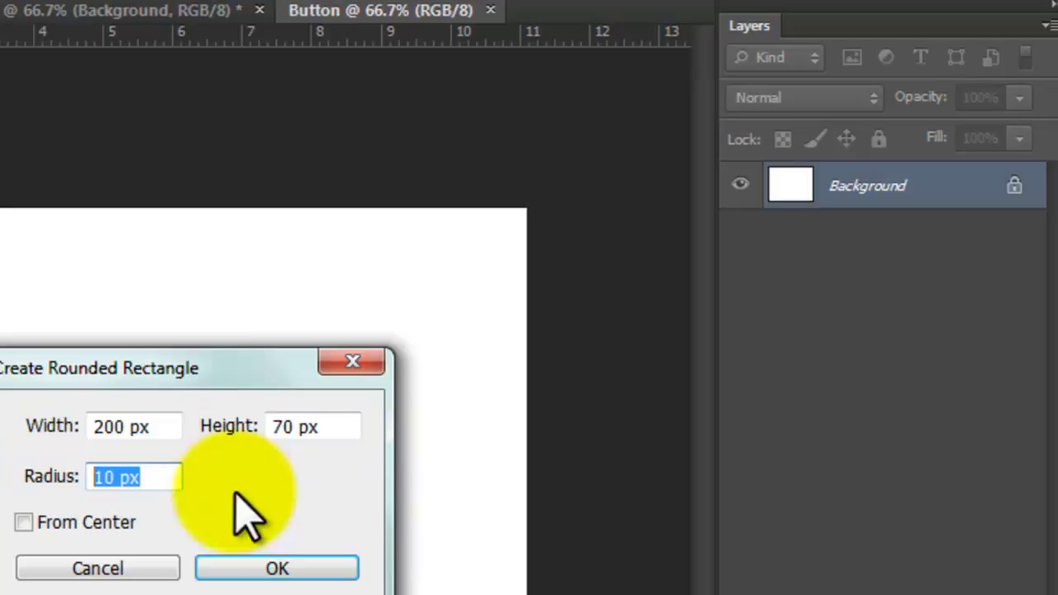
{"action": "left_click_drag", "start_coordinate": [201, 377], "coordinate": [329, 378]}
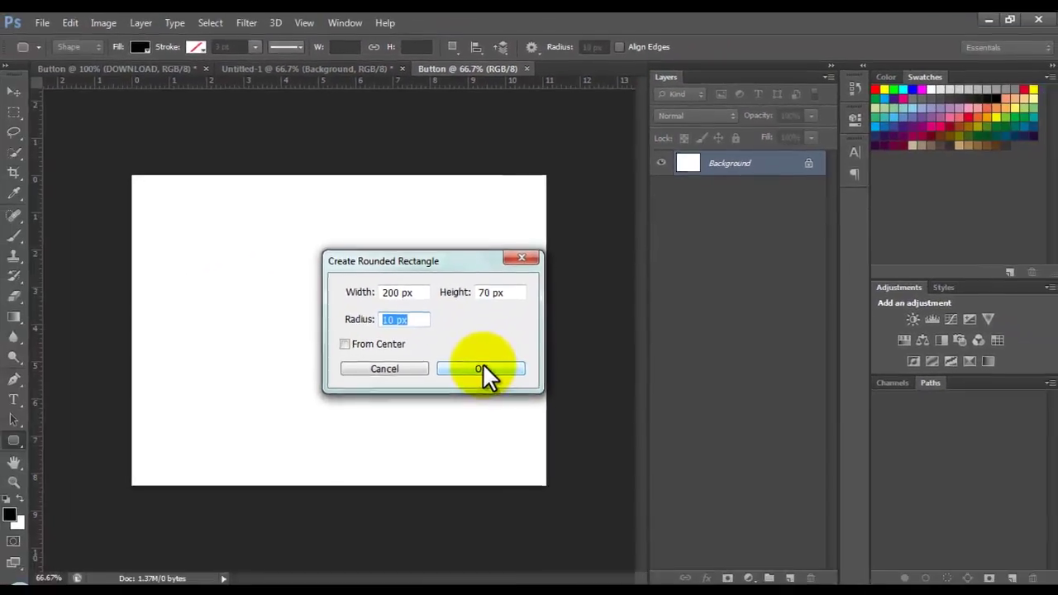
{"action": "left_click", "coordinate": [395, 568]}
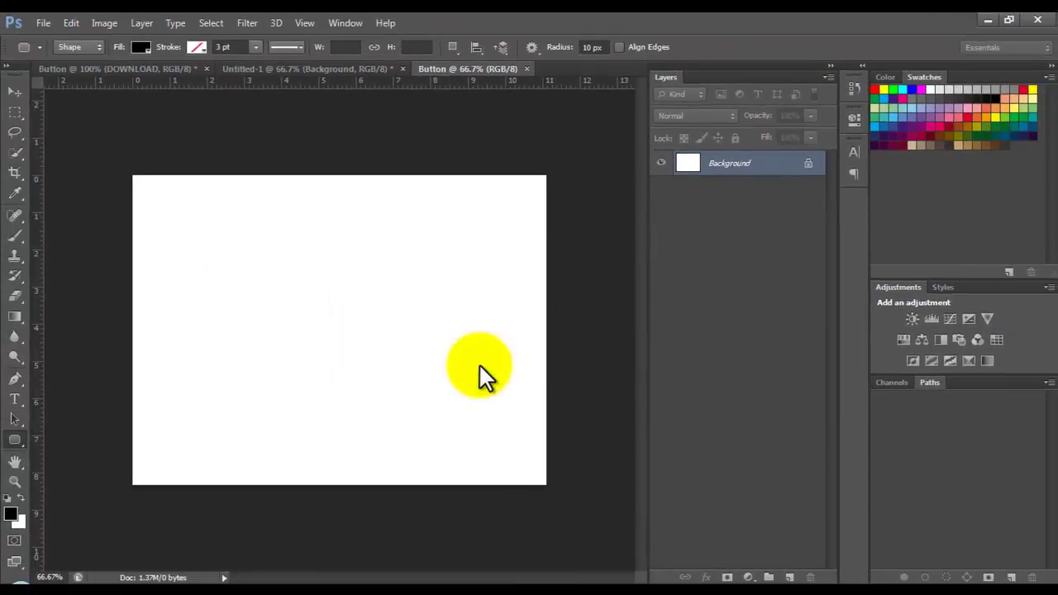
- Align the rounded rectangle to the canvas's horizontal and vertical centres with the Move tool
{"action": "left_click", "coordinate": [14, 95]}
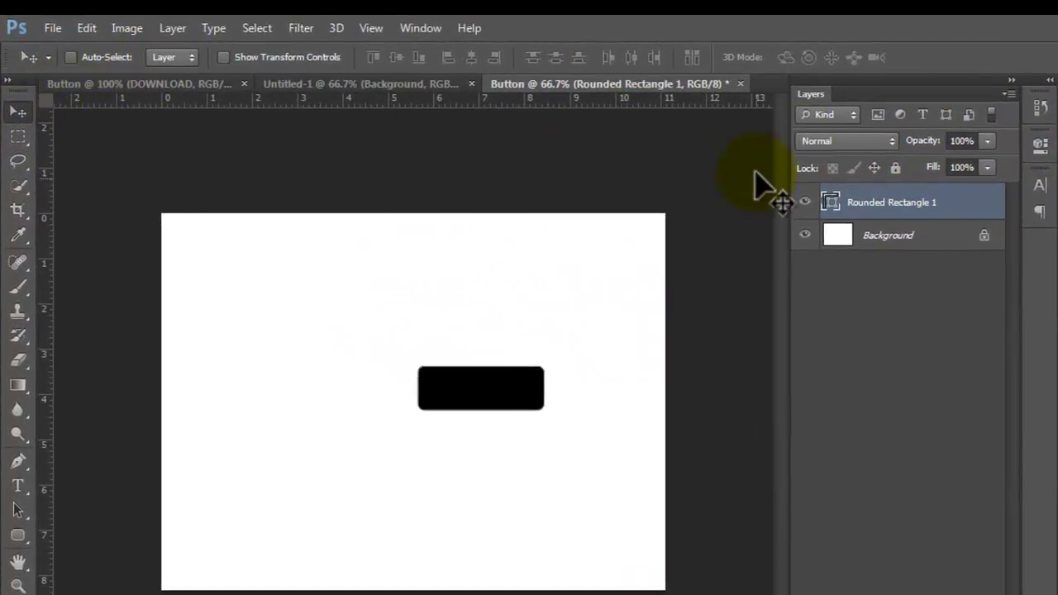
{"action": "left_click", "coordinate": [18, 137]}
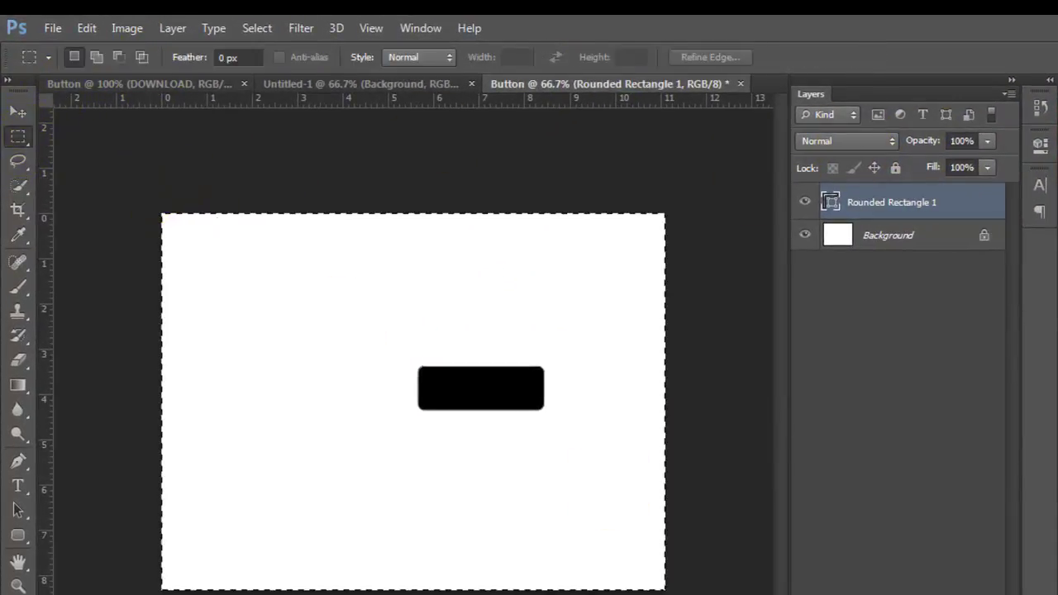
{"action": "left_click", "coordinate": [20, 107]}
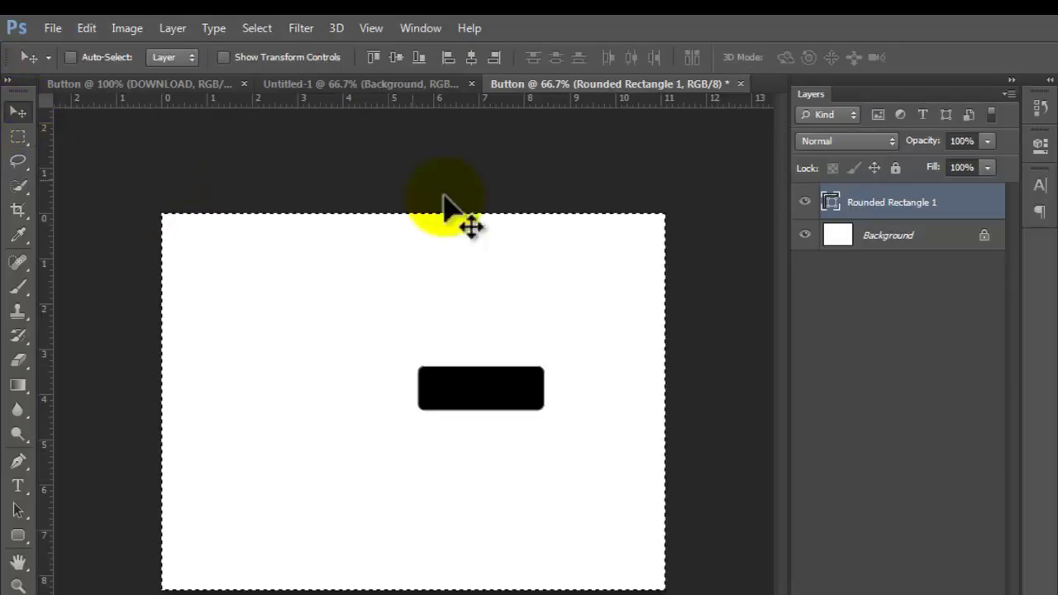
{"action": "left_click", "coordinate": [470, 61]}
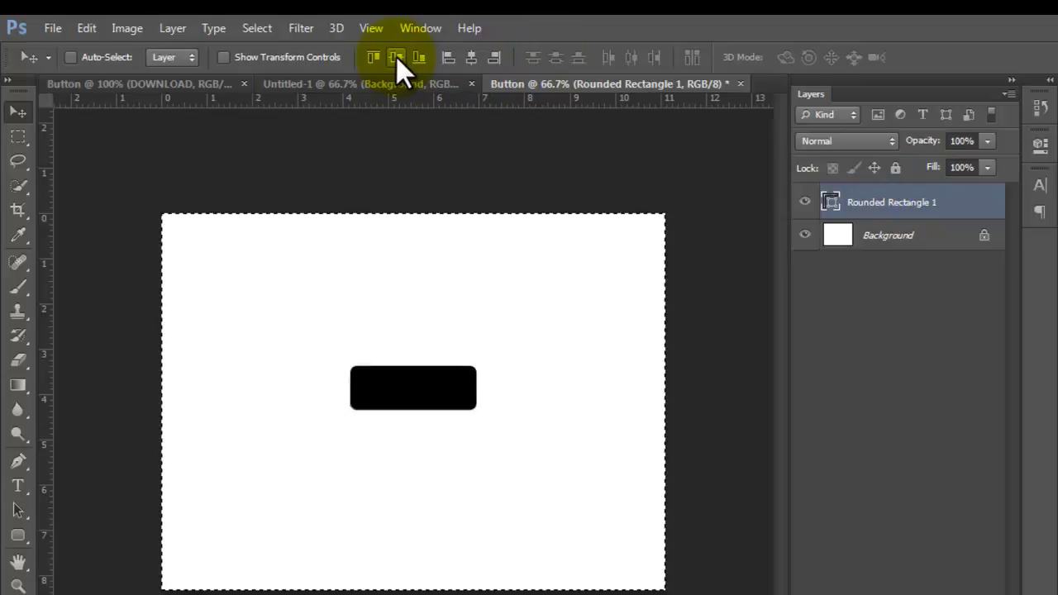
{"action": "left_click", "coordinate": [396, 56]}
{"action": "left_click", "coordinate": [19, 135]}
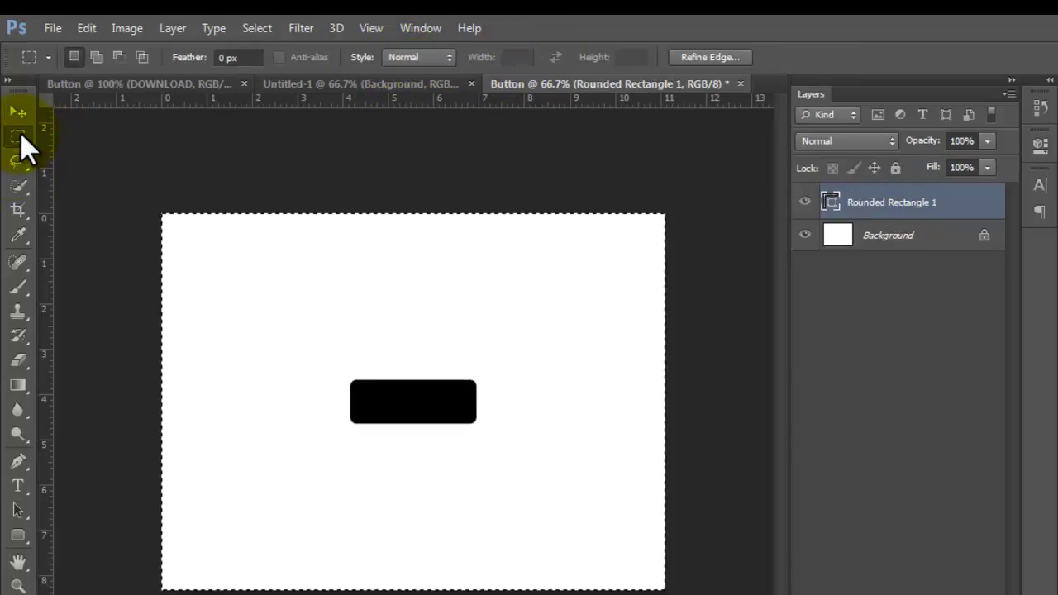
{"action": "left_click", "coordinate": [17, 112]}
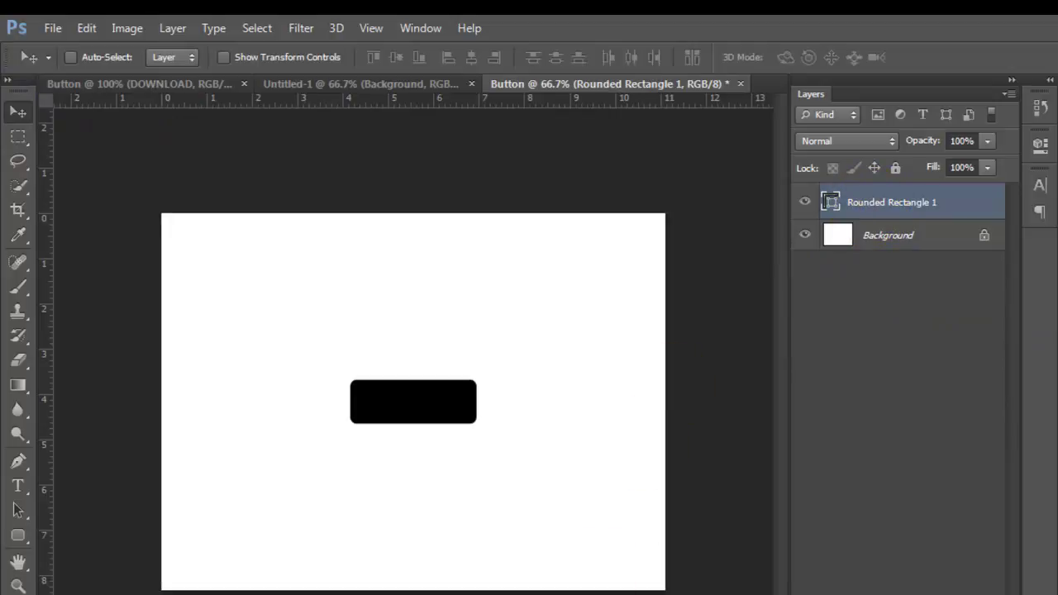
- Copy 00a1e0 from the notes and paste it as the rounded rectangle's fill colour
{"action": "left_click", "coordinate": [567, 585]}
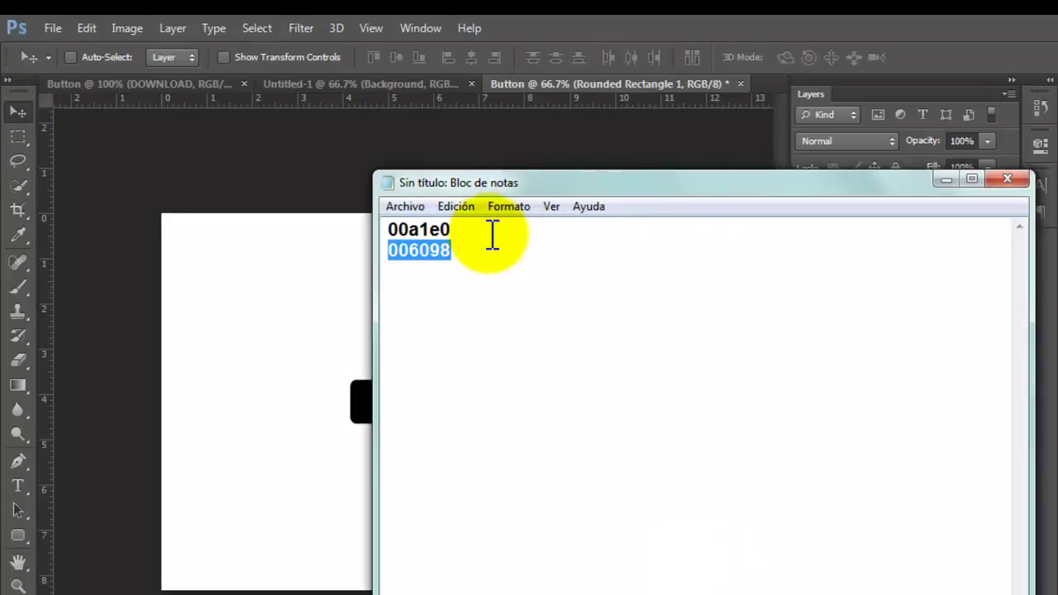
{"action": "left_click_drag", "start_coordinate": [498, 230], "coordinate": [321, 218]}
{"action": "key", "text": "ctrl+c"}
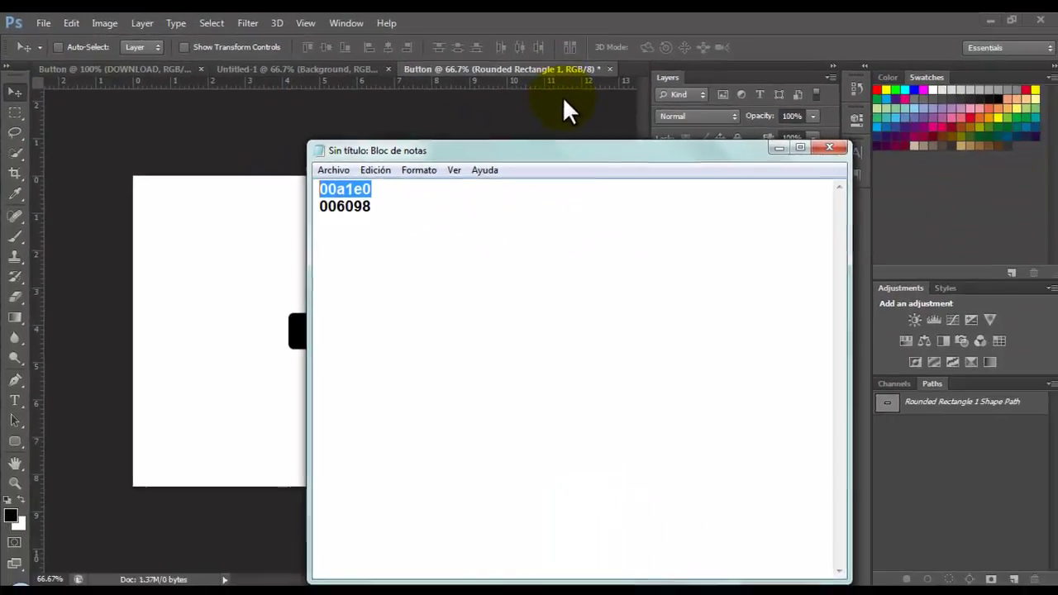
{"action": "left_click", "coordinate": [648, 35]}
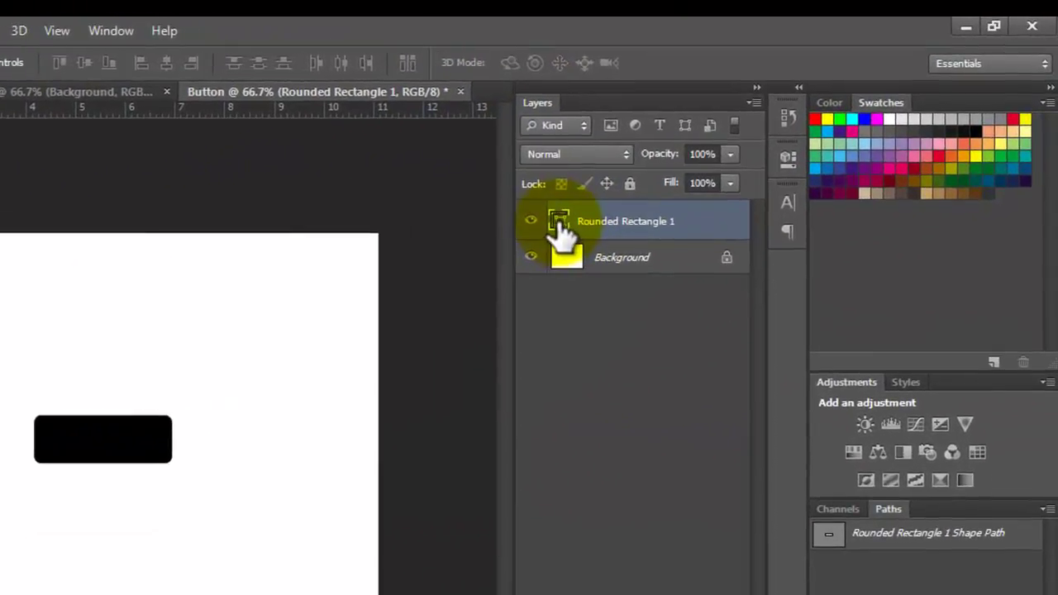
{"action": "double_click", "coordinate": [680, 168]}
{"action": "double_click", "coordinate": [822, 560]}
{"action": "key", "text": "ctrl+v"}
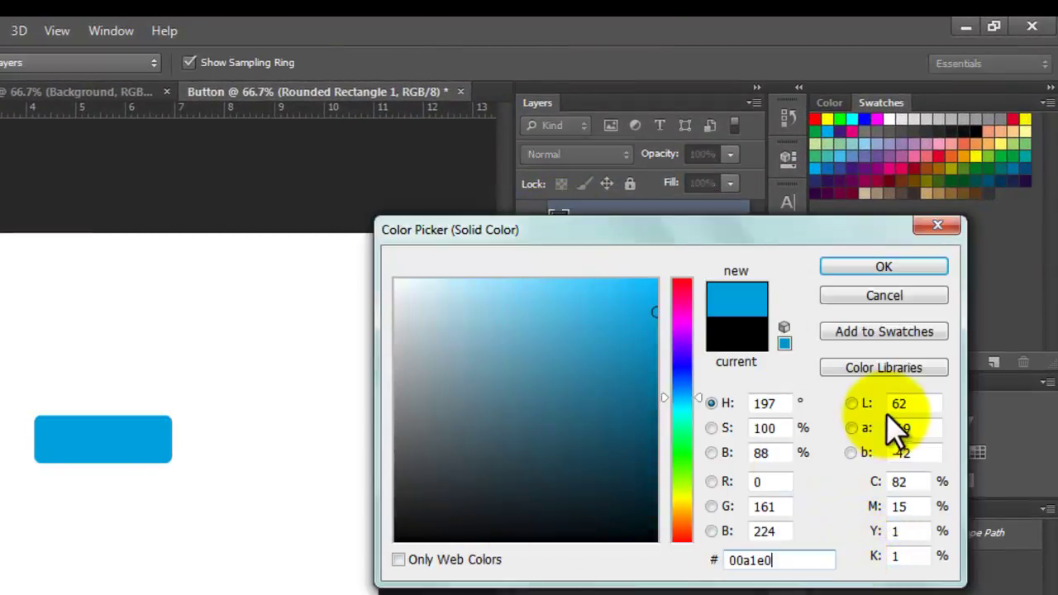
{"action": "key", "text": "Return"}
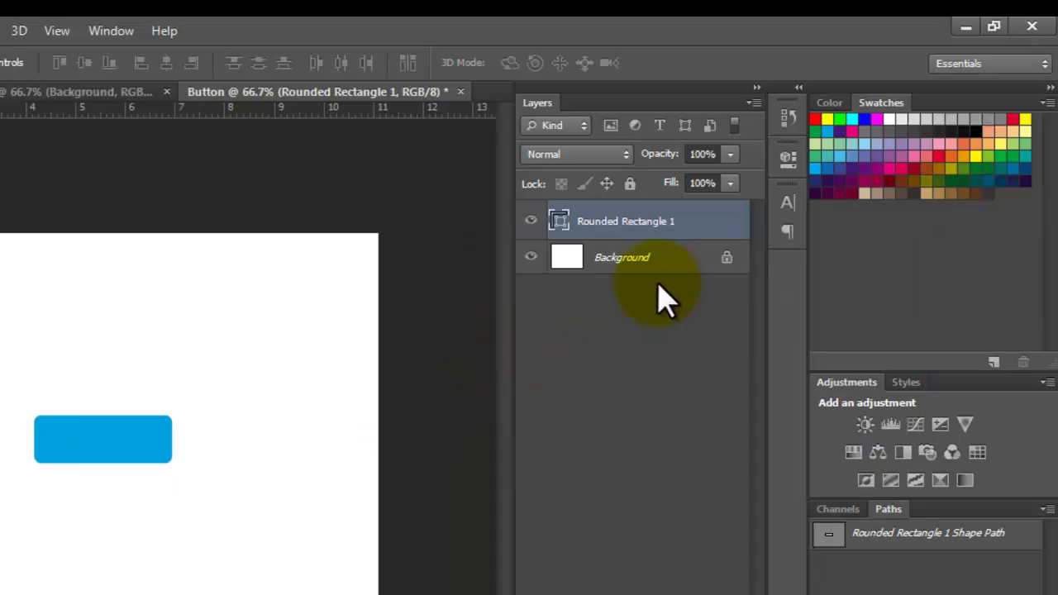
- Switch between the Background and Rounded Rectangle 1 layers, ending on Rounded Rectangle 1
{"action": "left_click", "coordinate": [656, 256]}
{"action": "key", "text": "alt+bracketright"}
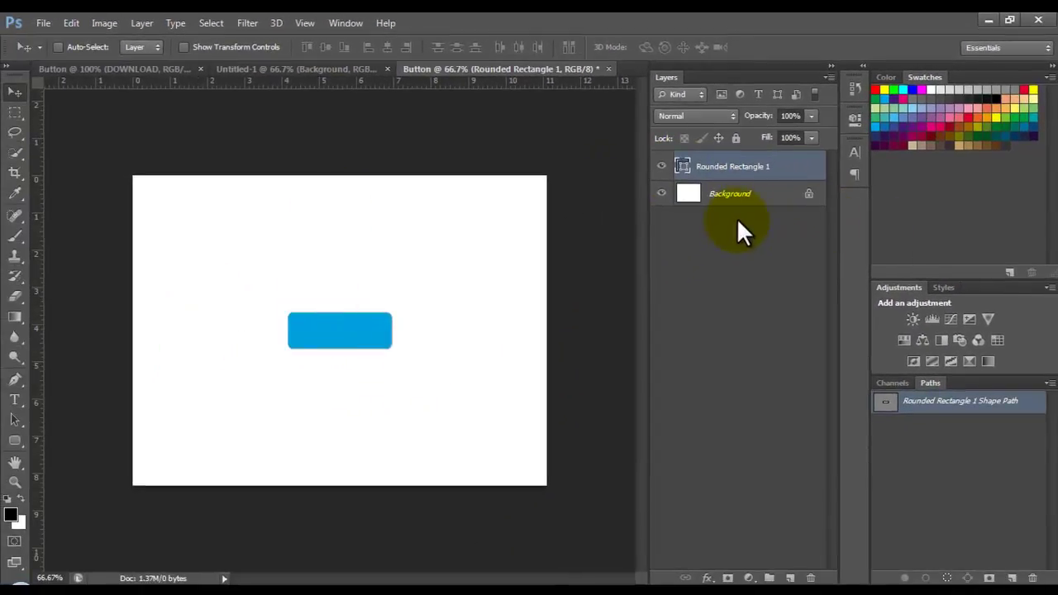
{"action": "key", "text": "alt+bracketleft"}
{"action": "key", "text": "alt+bracketright"}
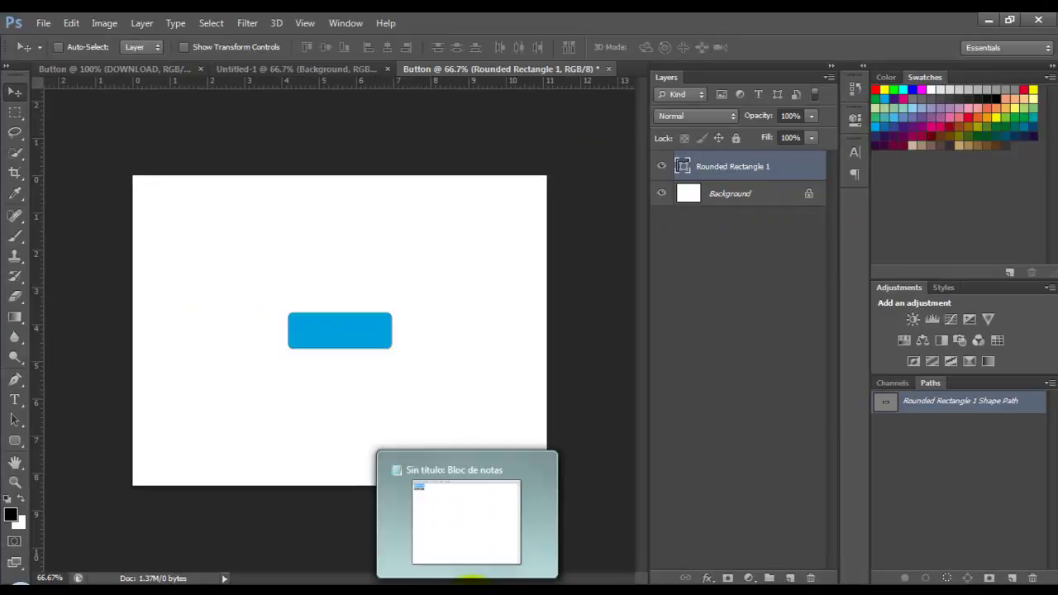
- Copy the dark blue code 006098 from the notes and return to the Button document
{"action": "left_click", "coordinate": [470, 582]}
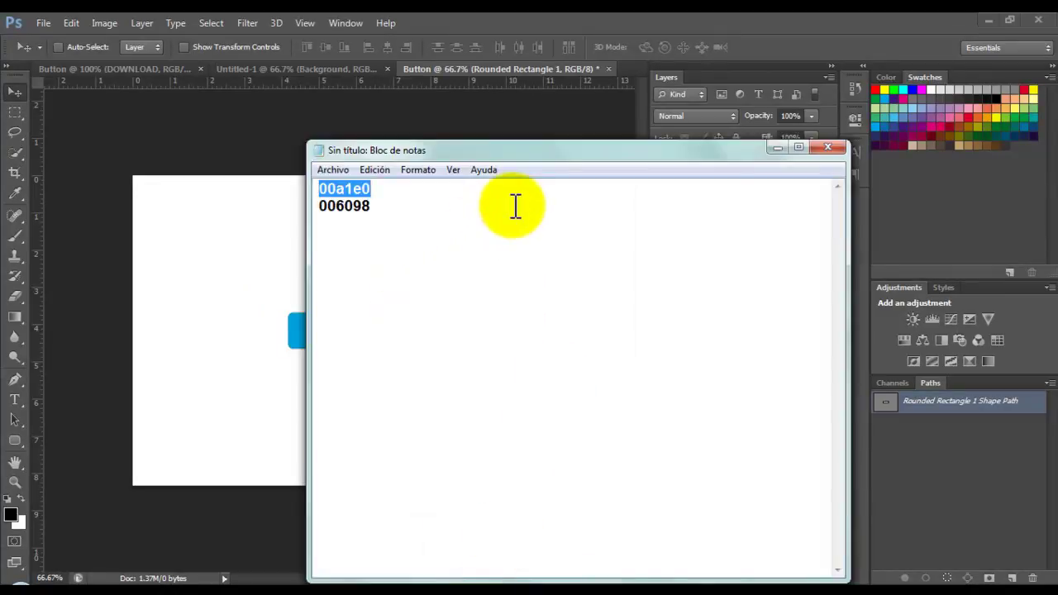
{"action": "left_click_drag", "start_coordinate": [513, 205], "coordinate": [284, 199]}
{"action": "key", "text": "ctrl+c"}
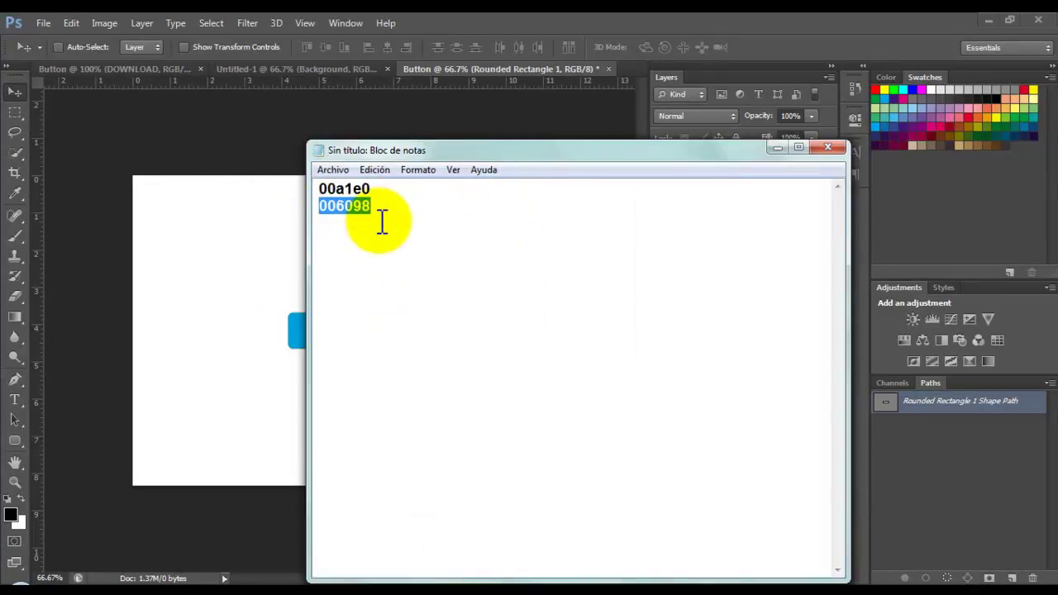
{"action": "left_click", "coordinate": [682, 11]}
- Dismiss the layer context menu and reselect the Rounded Rectangle 1 layer
{"action": "right_click", "coordinate": [755, 182]}
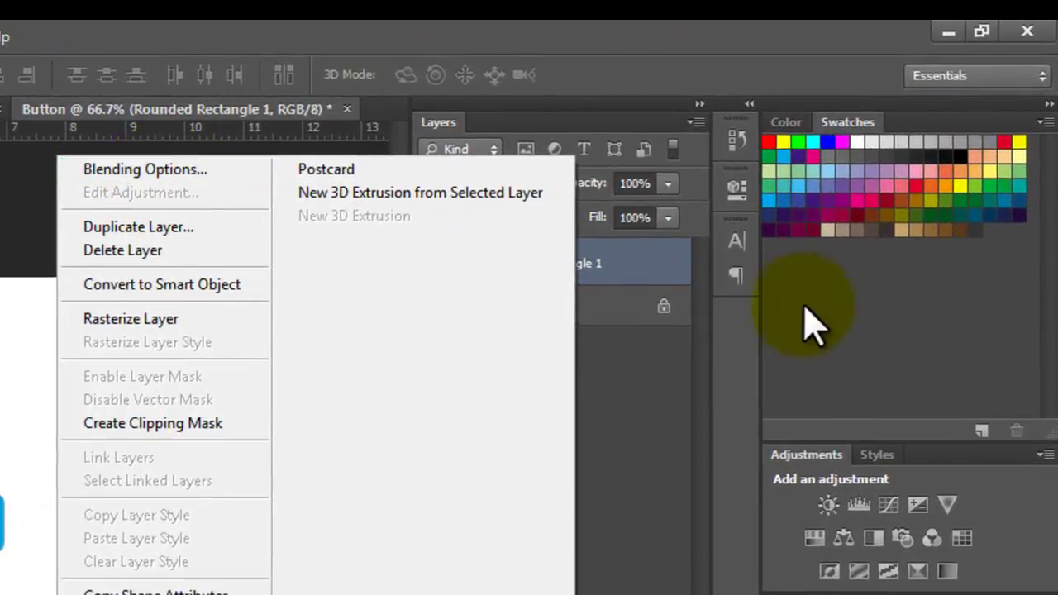
{"action": "left_click", "coordinate": [653, 265]}
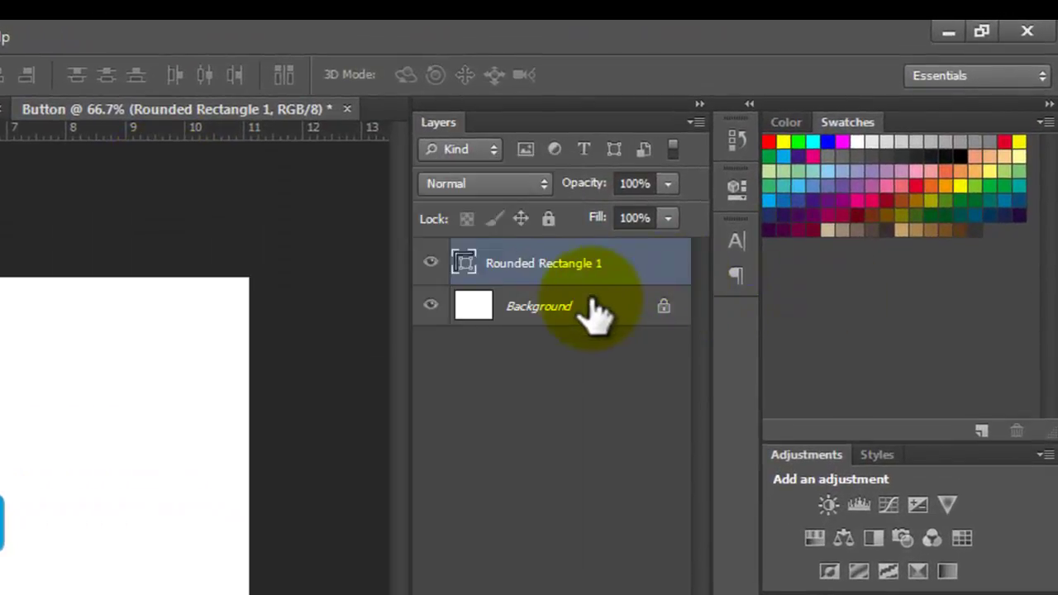
{"action": "left_click", "coordinate": [587, 303]}
{"action": "left_click", "coordinate": [583, 265]}
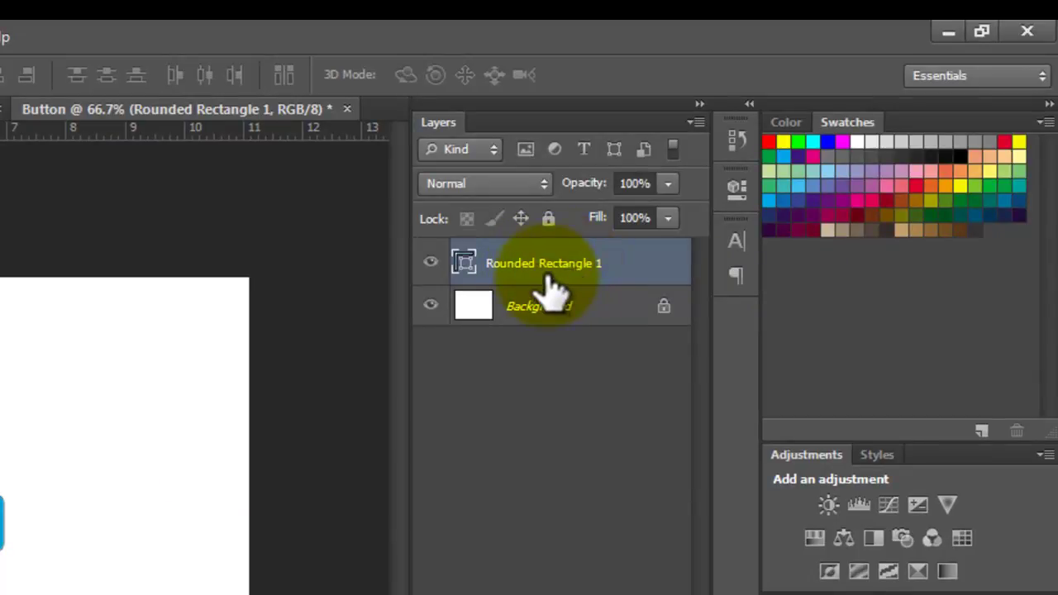
- Open Blending Options for Rounded Rectangle 1, enable Drop Shadow and raise its opacity to 100%
{"action": "right_click", "coordinate": [549, 281]}
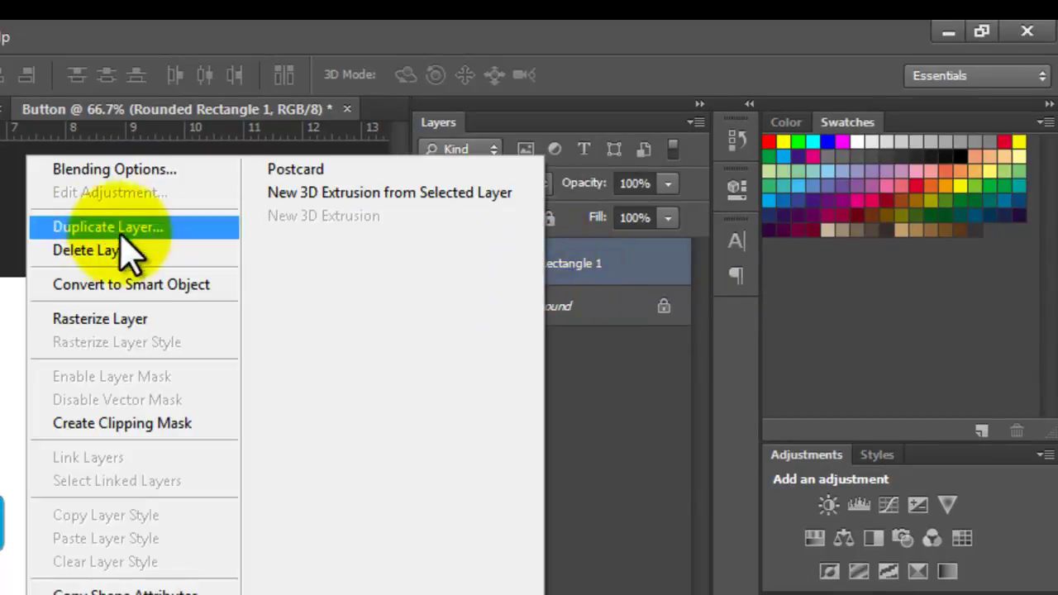
{"action": "left_click", "coordinate": [198, 171]}
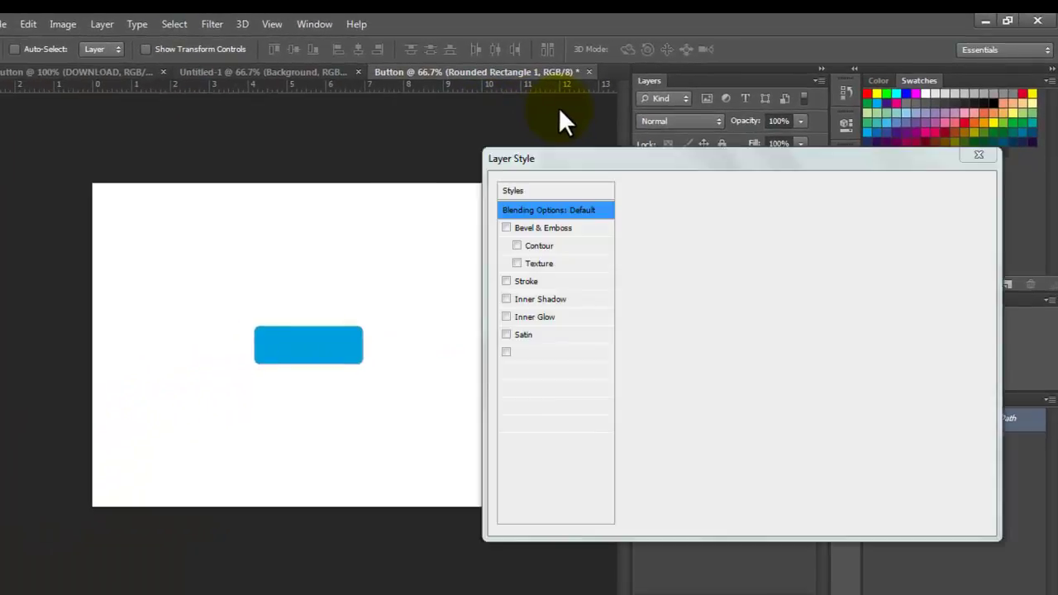
{"action": "left_click_drag", "start_coordinate": [576, 163], "coordinate": [619, 116]}
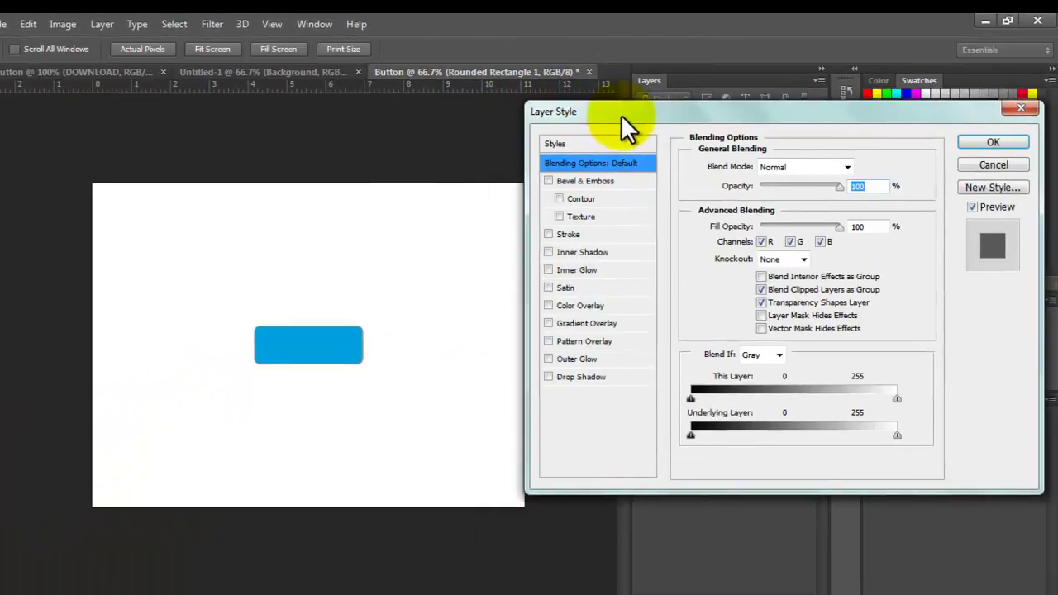
{"action": "left_click_drag", "start_coordinate": [576, 130], "coordinate": [602, 162]}
{"action": "left_click", "coordinate": [619, 411]}
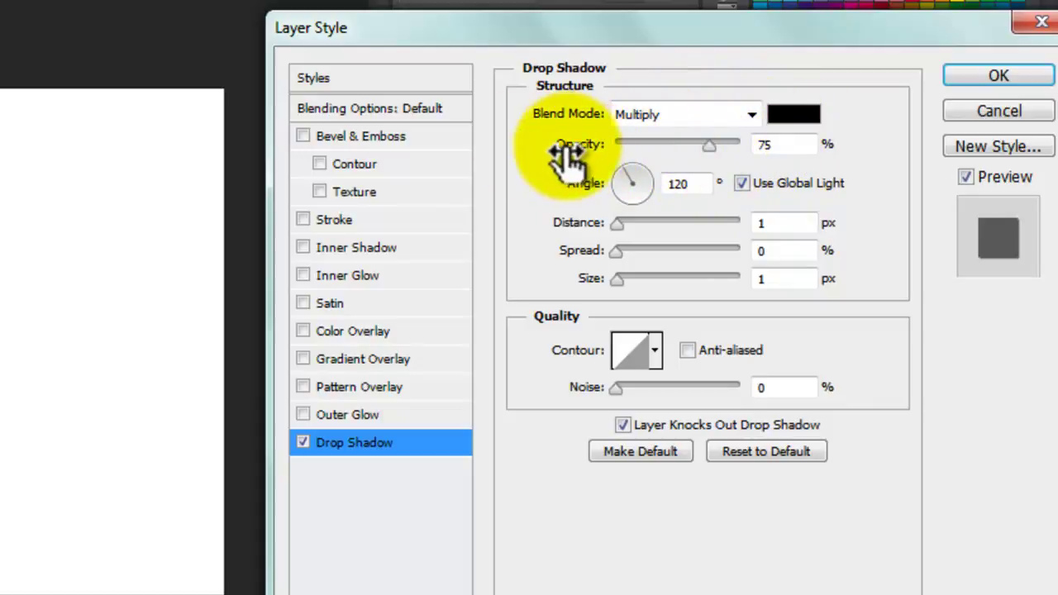
{"action": "left_click", "coordinate": [703, 146]}
{"action": "left_click_drag", "start_coordinate": [715, 142], "coordinate": [831, 170]}
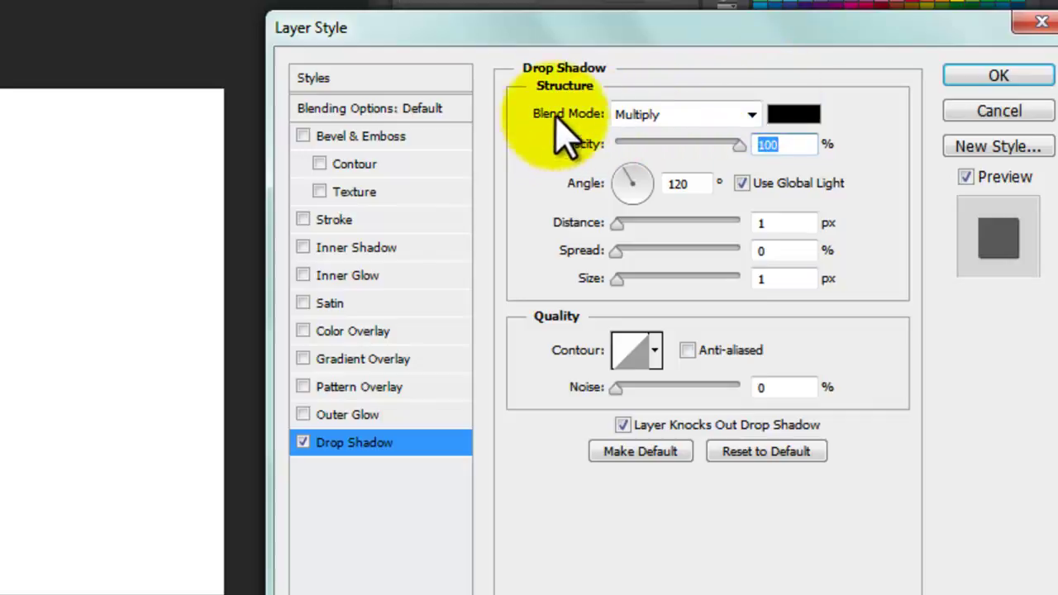
- Replace the shadow colour's hex value 000000 with 006098 in the Color Picker
{"action": "left_click", "coordinate": [781, 112]}
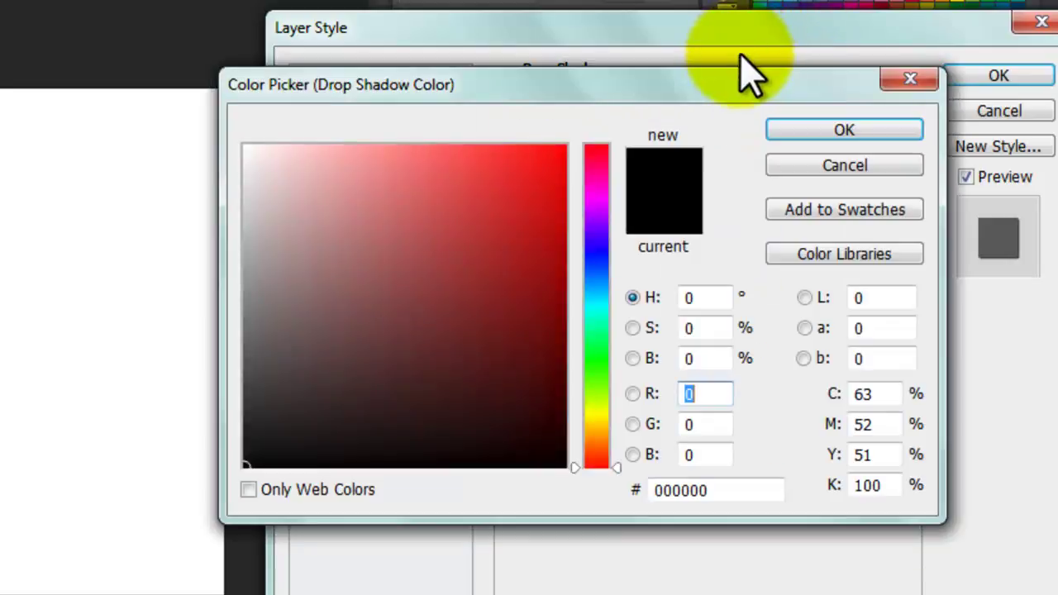
{"action": "left_click_drag", "start_coordinate": [703, 87], "coordinate": [718, 22]}
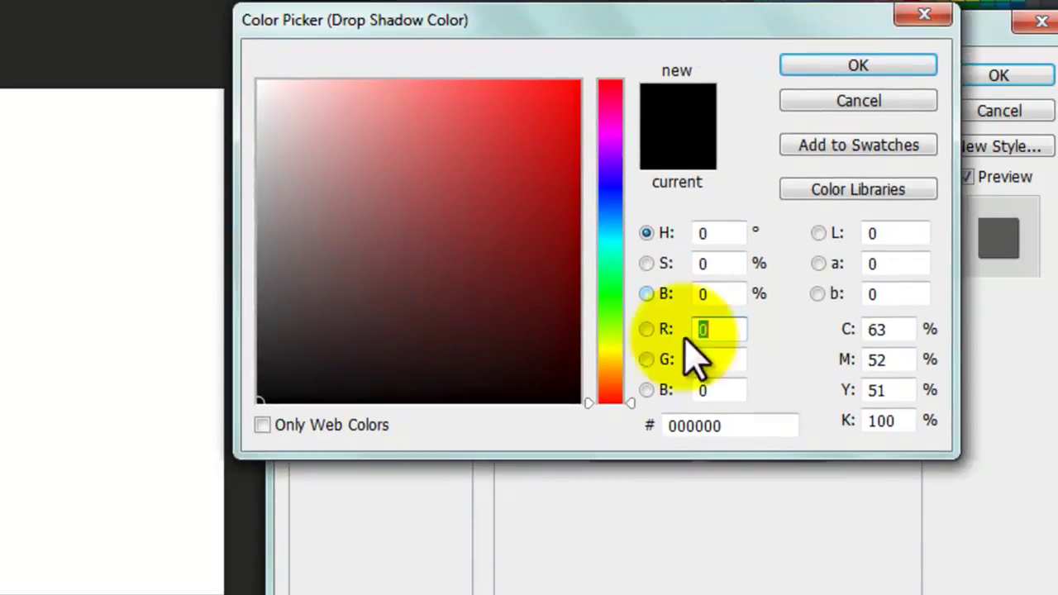
{"action": "left_click", "coordinate": [751, 426]}
{"action": "left_click_drag", "start_coordinate": [746, 427], "coordinate": [668, 425]}
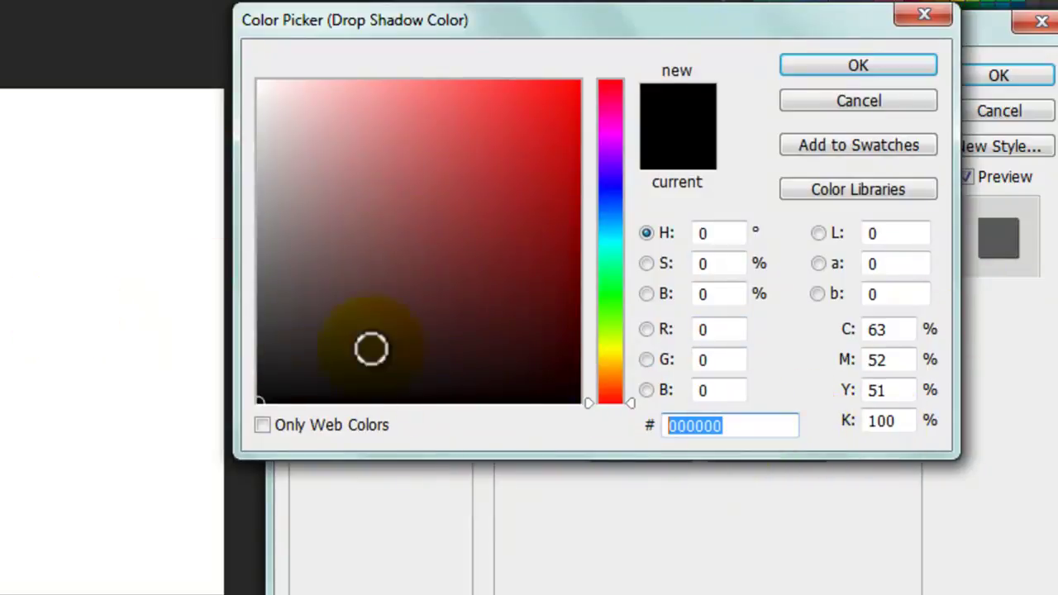
{"action": "key", "text": "alt+Tab"}
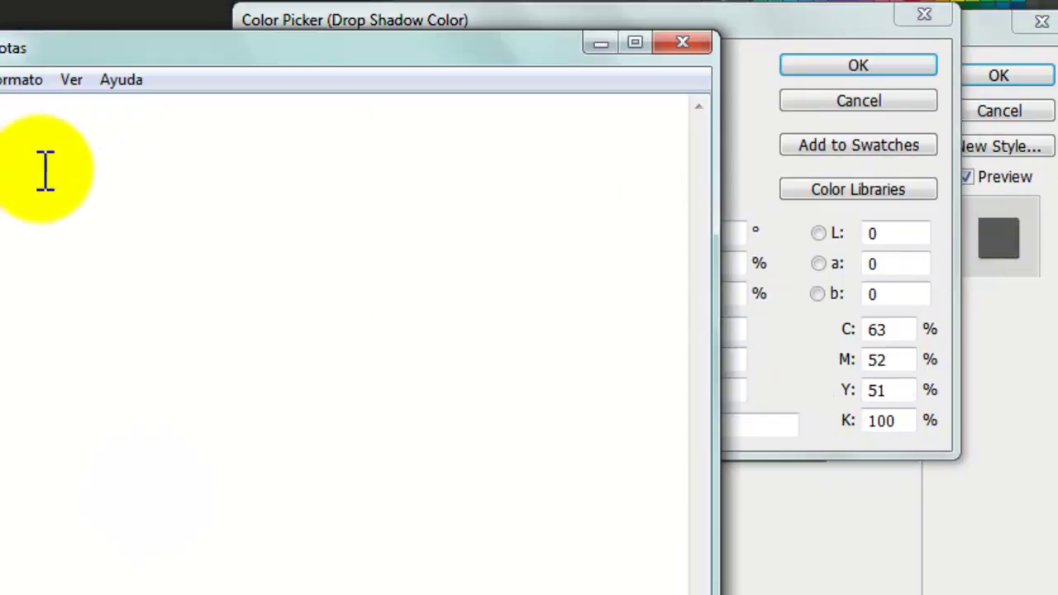
{"action": "left_click", "coordinate": [600, 43]}
{"action": "key", "text": "ctrl+v"}
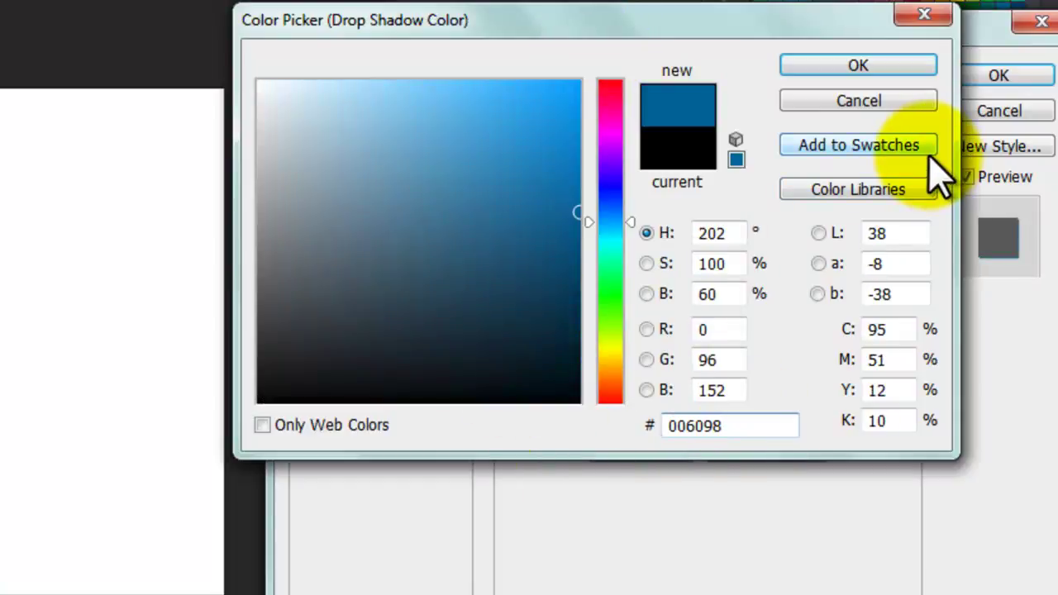
{"action": "key", "text": "Return"}
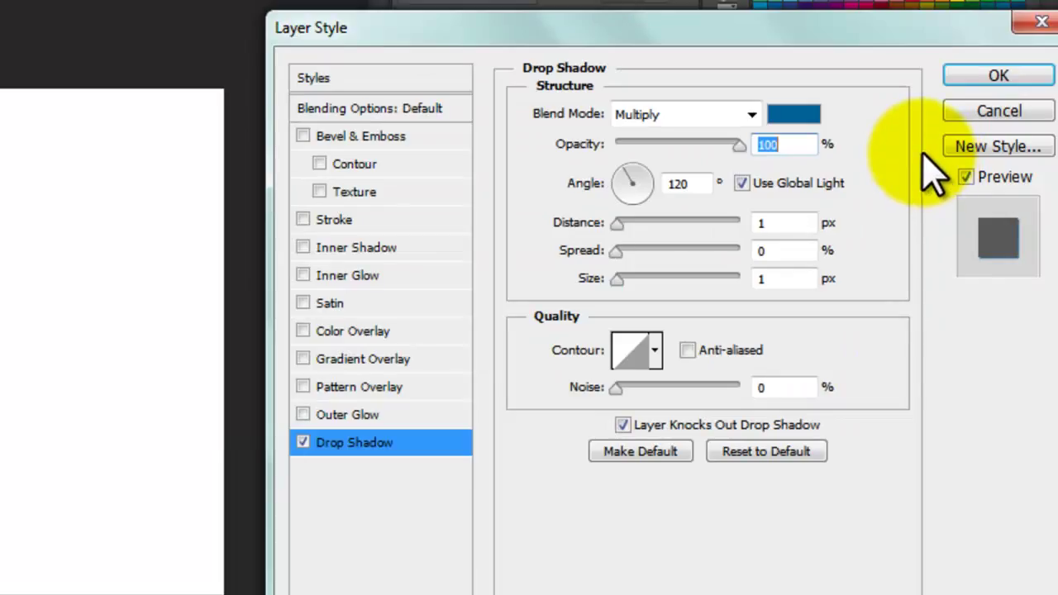
- Turn off Use Global Light and set the drop shadow Angle to 90°
{"action": "left_click", "coordinate": [785, 278]}
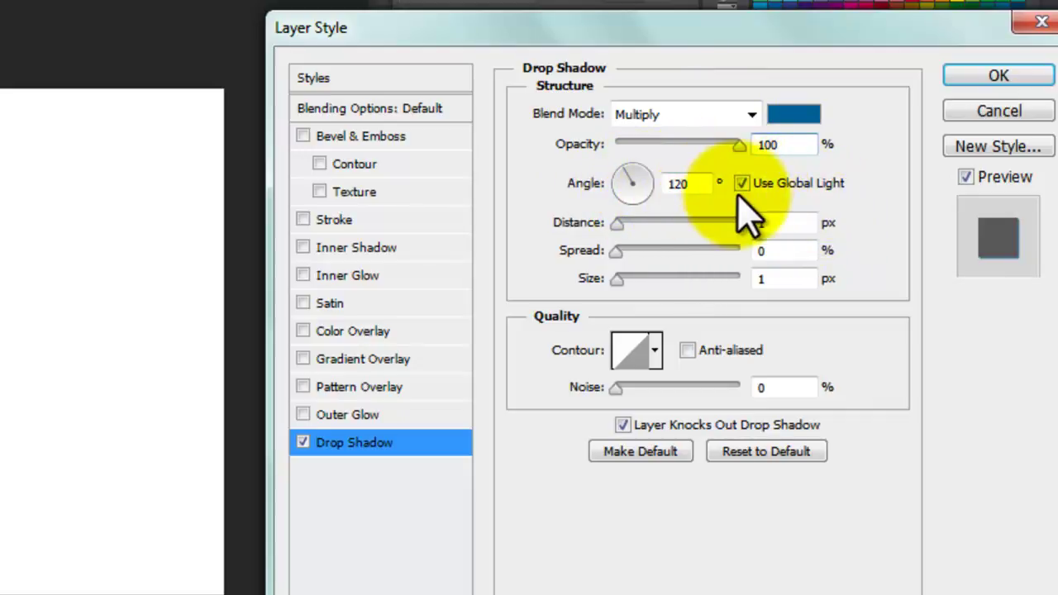
{"action": "double_click", "coordinate": [701, 181]}
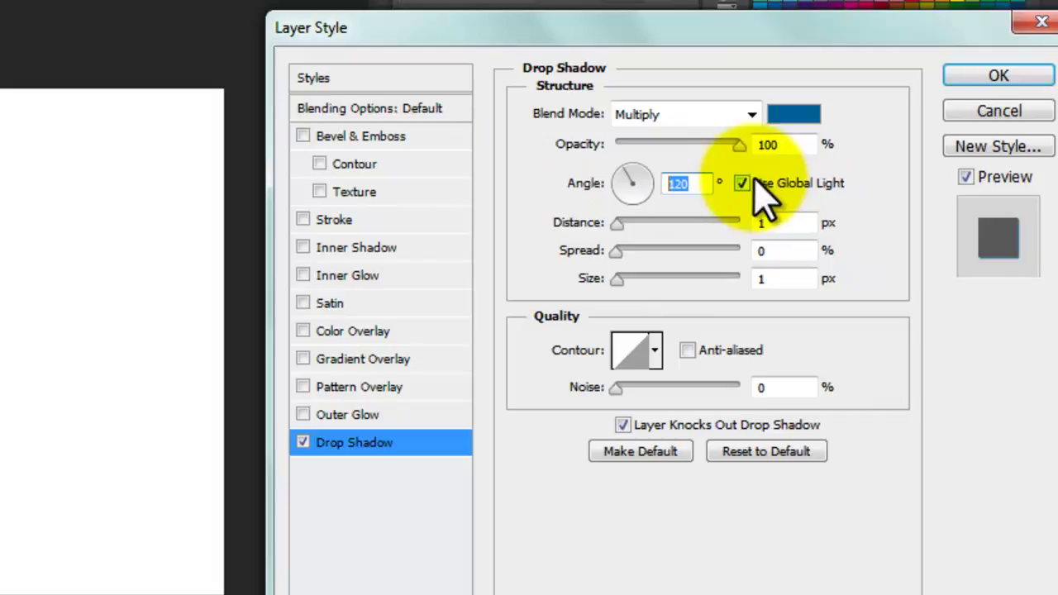
{"action": "left_click_drag", "start_coordinate": [786, 28], "coordinate": [764, 47]}
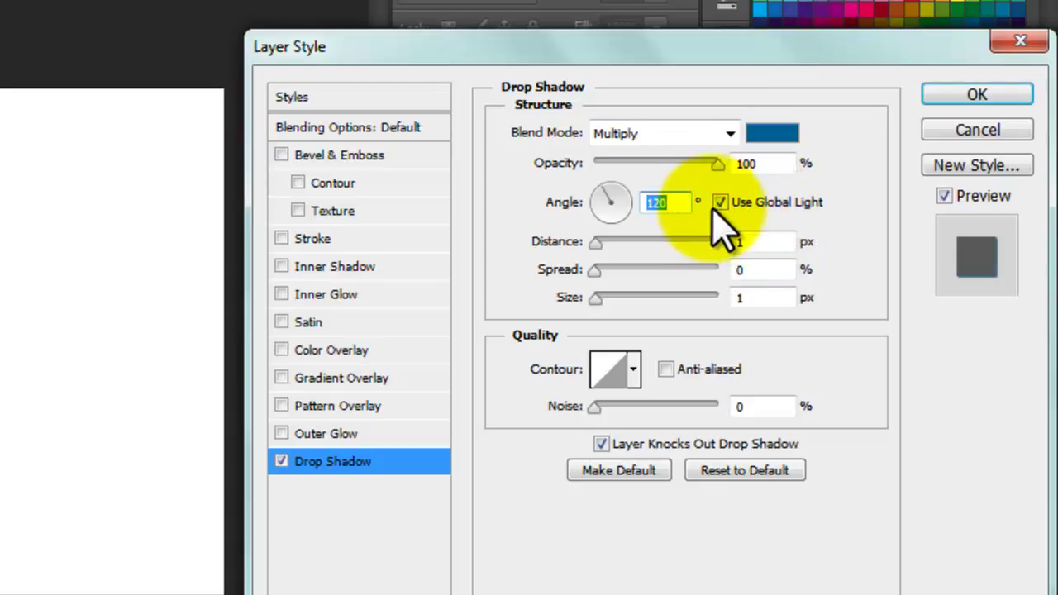
{"action": "left_click", "coordinate": [719, 203]}
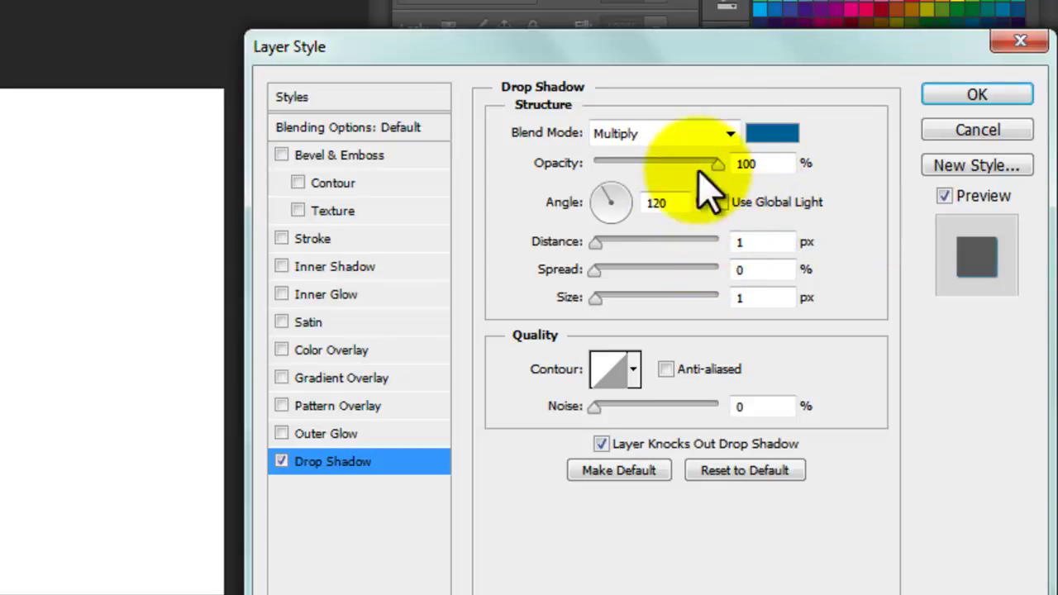
{"action": "left_click", "coordinate": [680, 202]}
{"action": "left_click_drag", "start_coordinate": [561, 41], "coordinate": [547, 43]}
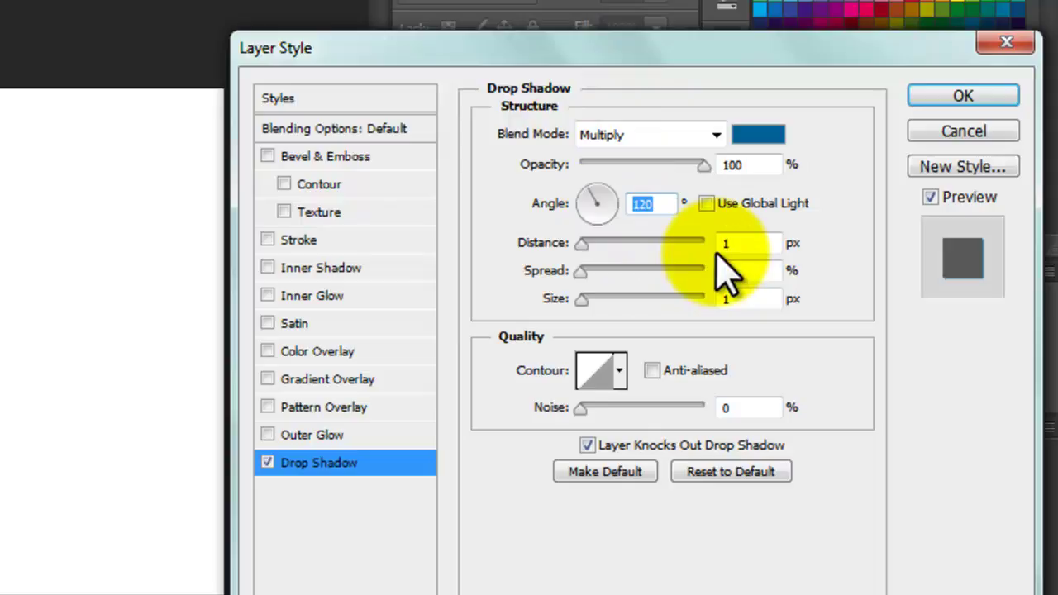
{"action": "type", "text": "90"}
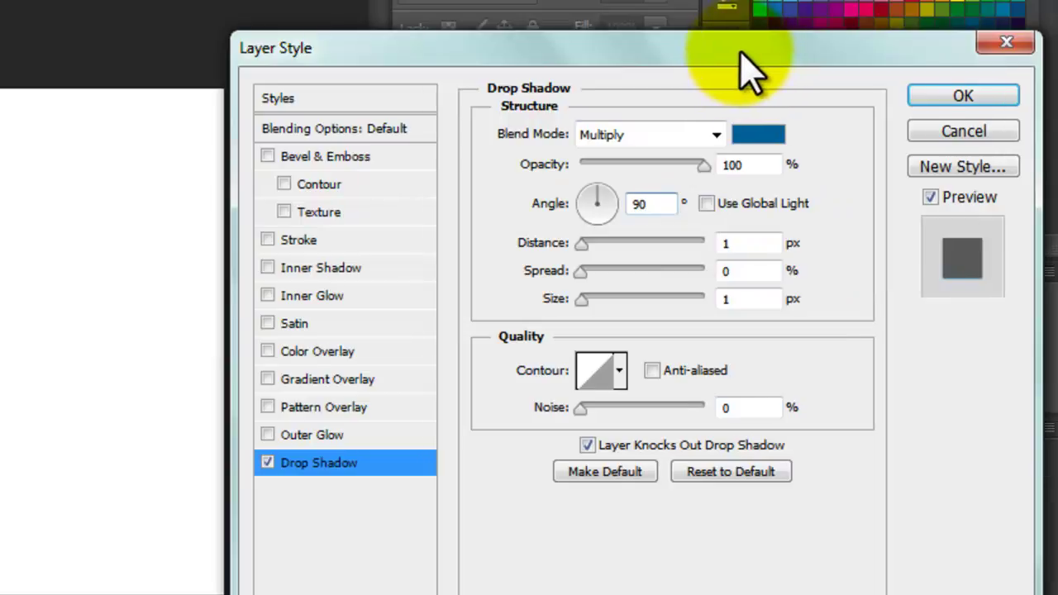
- Set the drop shadow Distance to 8 px and Size to 0 px
{"action": "left_click_drag", "start_coordinate": [744, 53], "coordinate": [731, 51]}
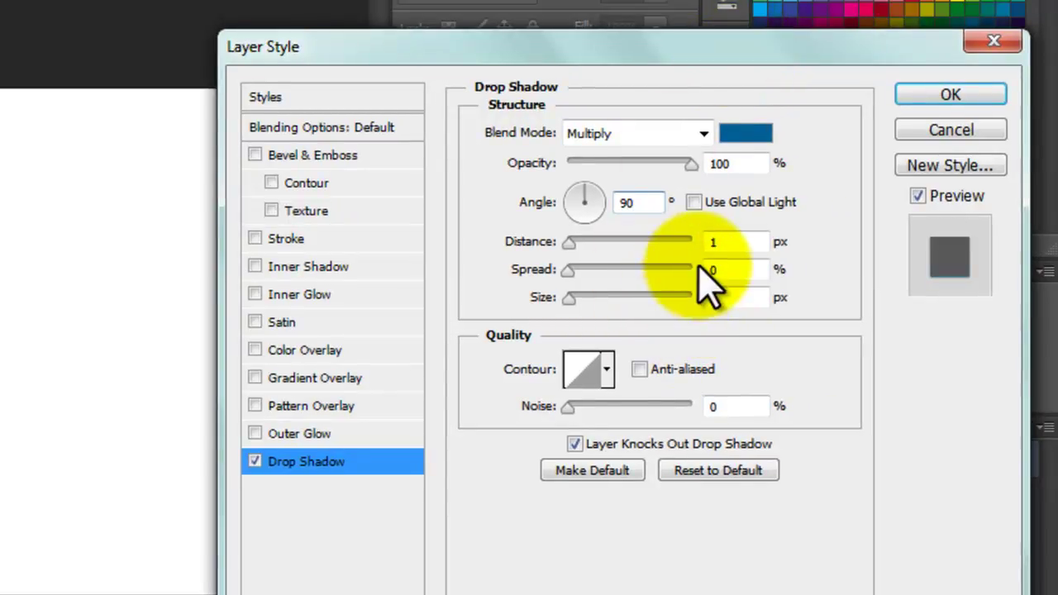
{"action": "left_click", "coordinate": [754, 241]}
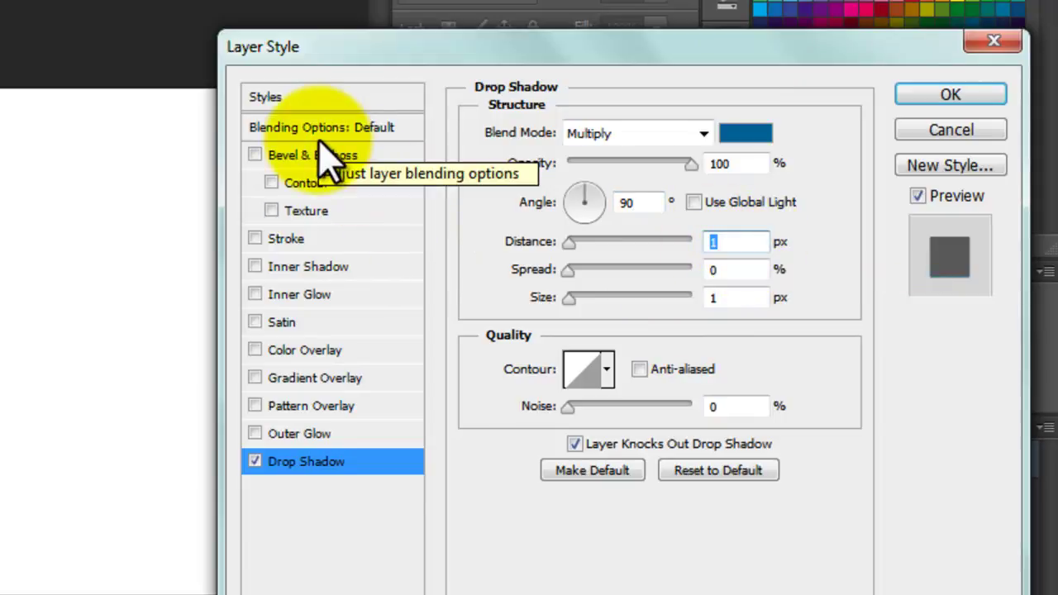
{"action": "type", "text": "8"}
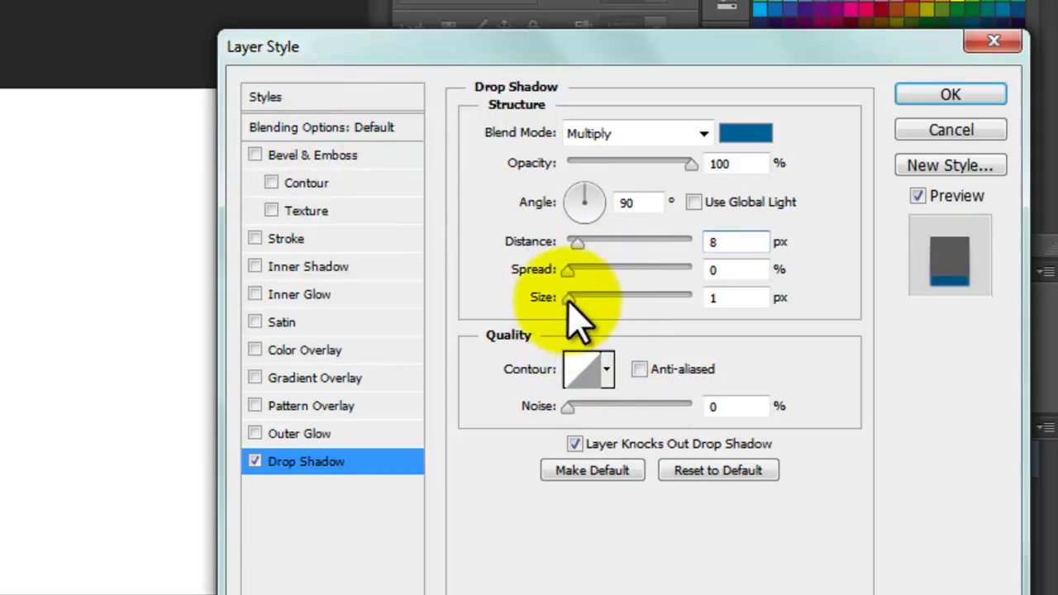
{"action": "left_click_drag", "start_coordinate": [571, 299], "coordinate": [565, 299]}
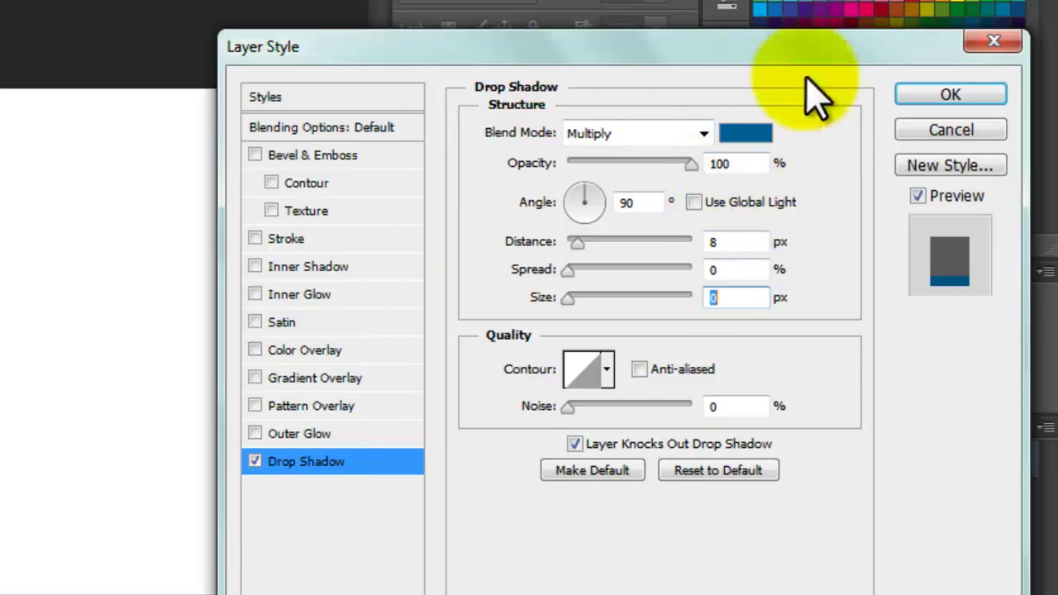
{"action": "left_click_drag", "start_coordinate": [645, 61], "coordinate": [508, 56]}
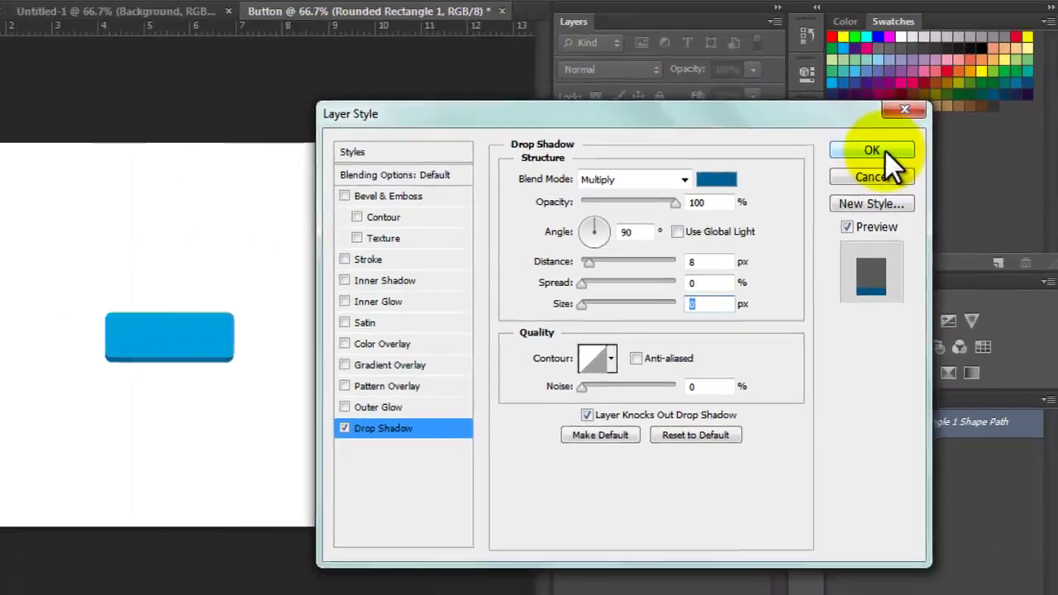
- Apply the layer style, then type DOWNLOAD as a white text layer on the blue button
{"action": "left_click", "coordinate": [818, 101]}
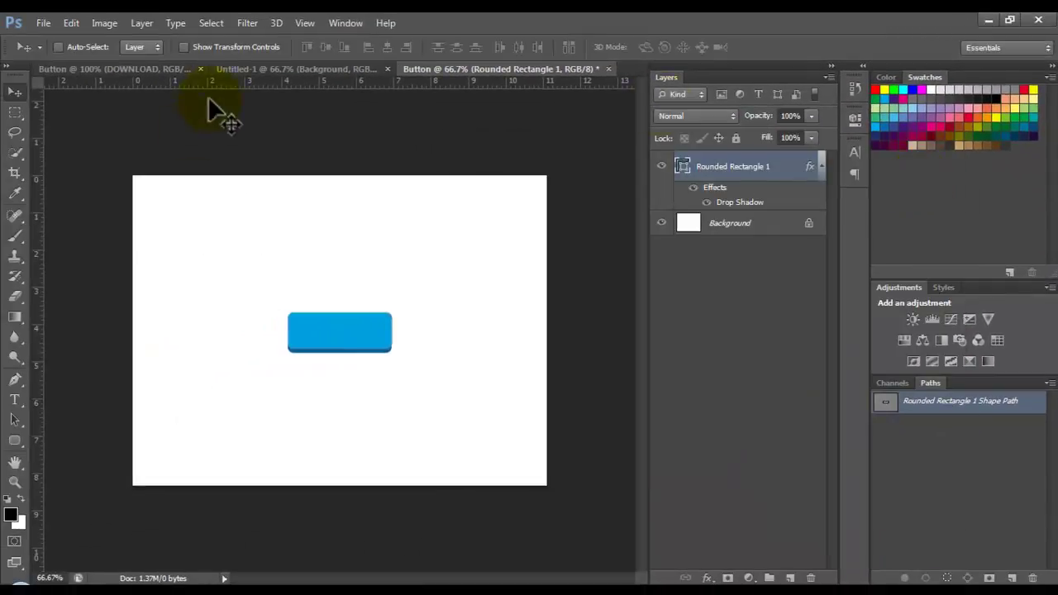
{"action": "left_click", "coordinate": [16, 399]}
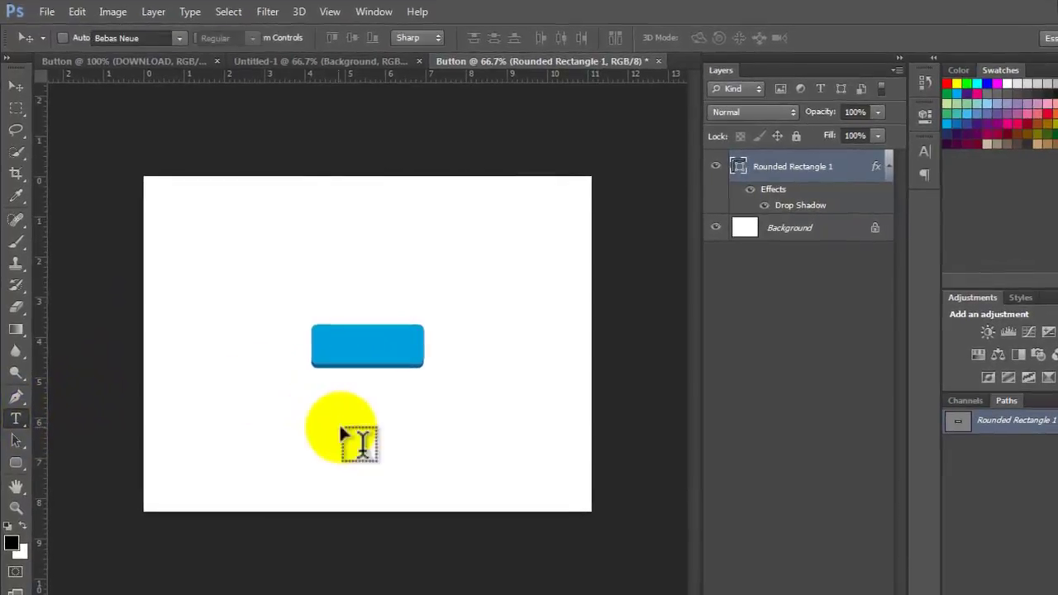
{"action": "left_click", "coordinate": [370, 395]}
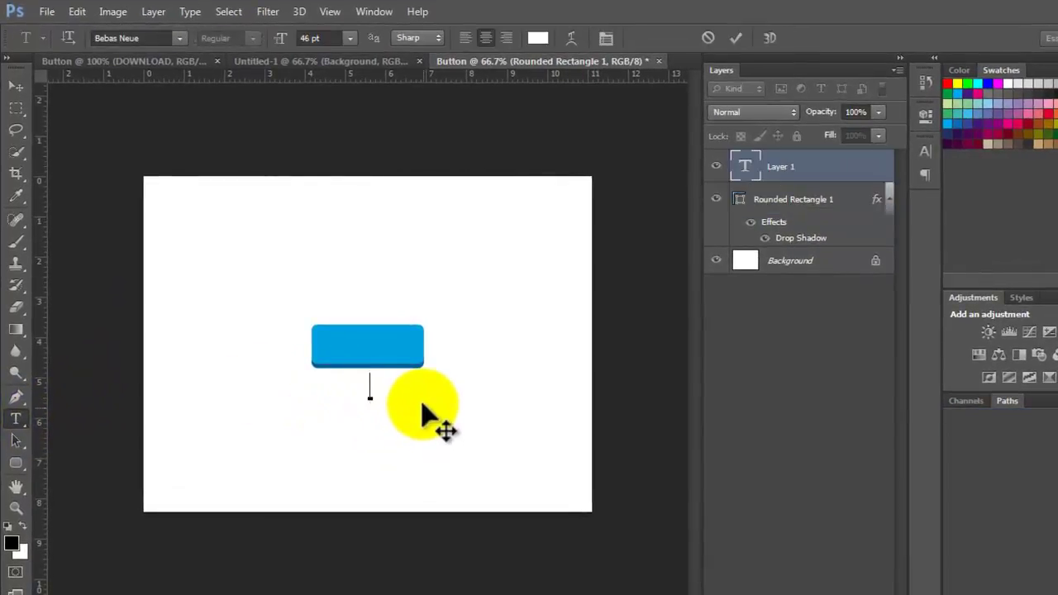
{"action": "left_click_drag", "start_coordinate": [419, 409], "coordinate": [428, 376]}
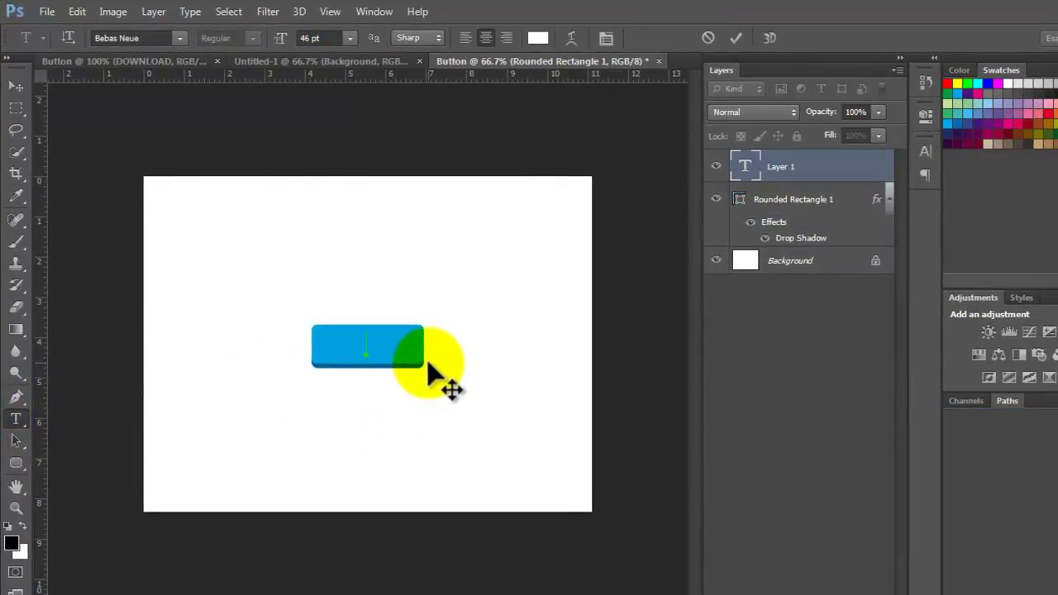
{"action": "type", "text": "DOWNLOAD"}
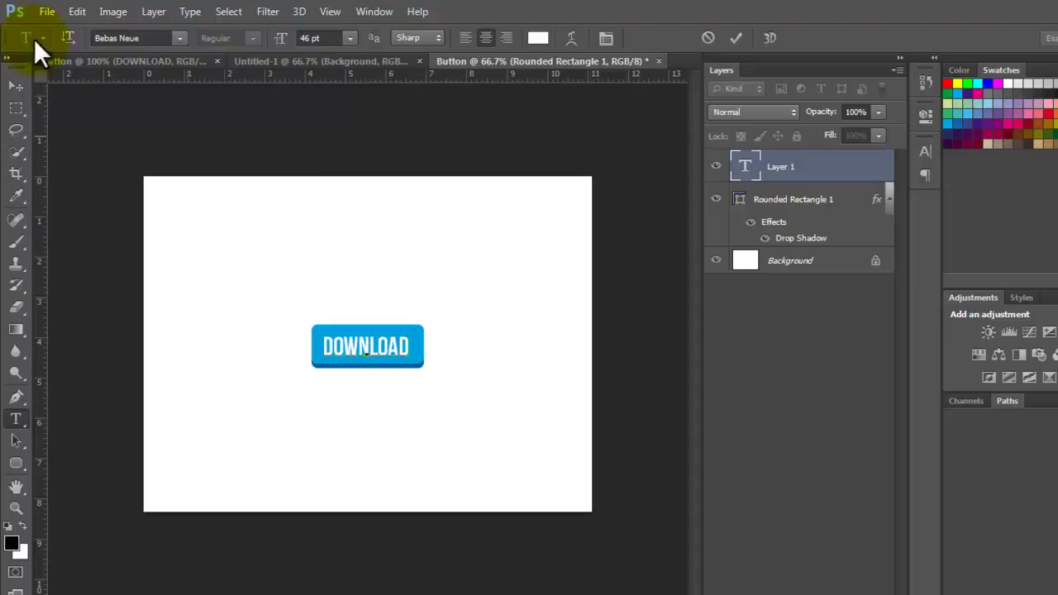
- Commit the DOWNLOAD text and drag and nudge it into position over the button
{"action": "left_click", "coordinate": [22, 87]}
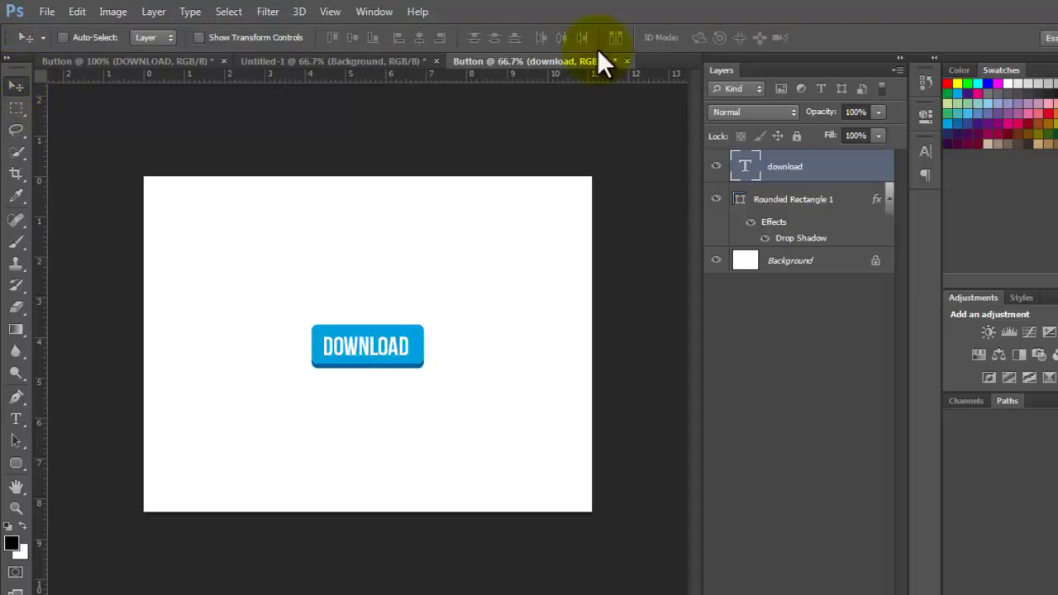
{"action": "mouse_move", "coordinate": [746, 198]}
{"action": "left_mouse_down"}
{"action": "mouse_move", "coordinate": [725, 201]}
{"action": "mouse_move", "coordinate": [720, 218]}
{"action": "mouse_move", "coordinate": [741, 208]}
{"action": "left_mouse_up"}
{"action": "key", "text": "Right"}
{"action": "key", "text": "Right"}
{"action": "key", "text": "Right"}
{"action": "key", "text": "Right"}
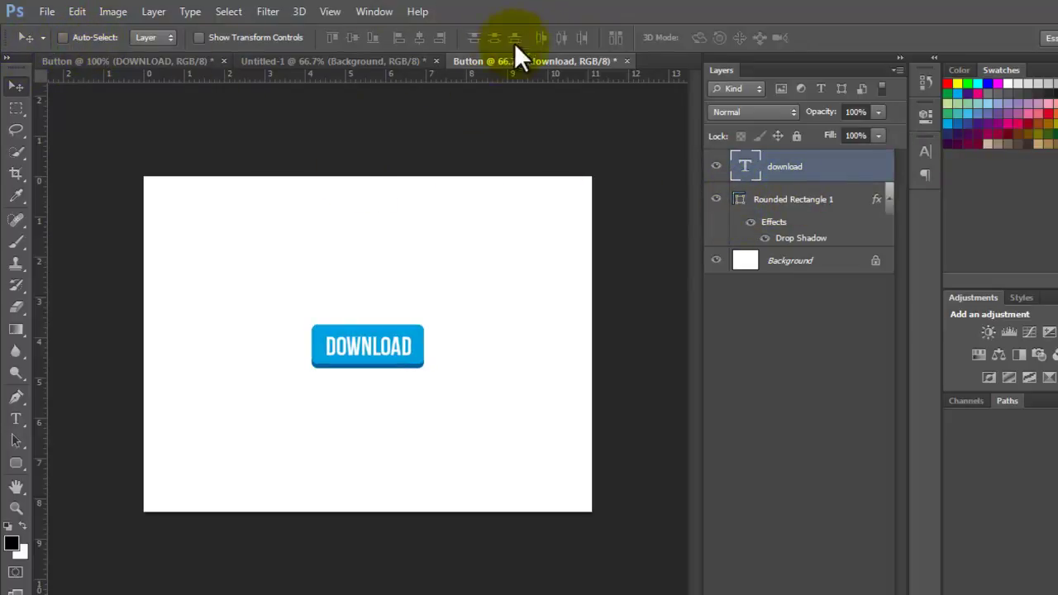
{"action": "key", "text": "Left"}
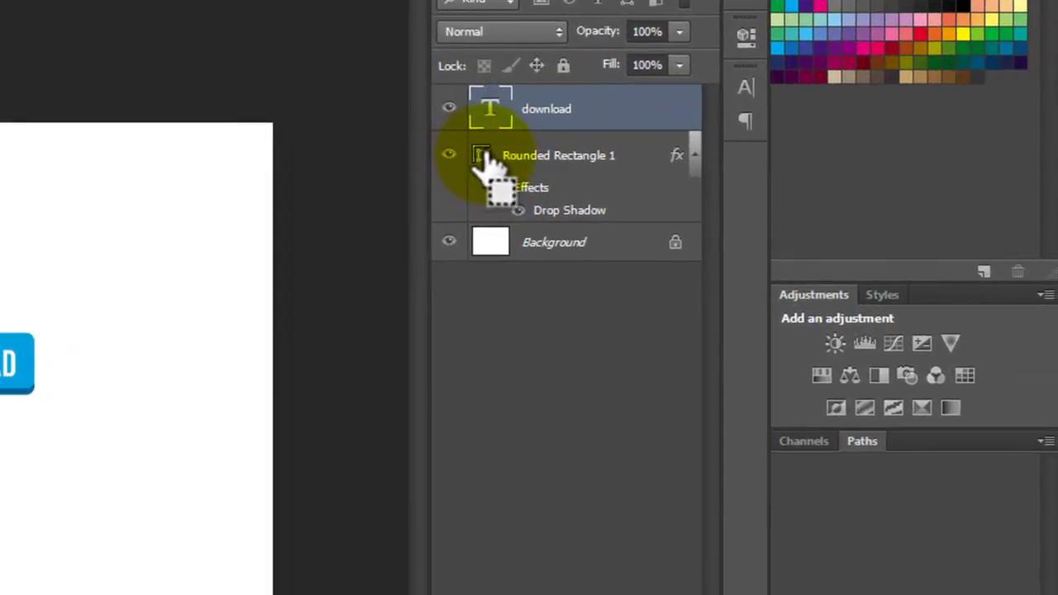
- Select the Rounded Rectangle 1 button outline to align against, then deselect
{"action": "left_click", "coordinate": [539, 165], "text": "ctrl"}
{"action": "left_click", "coordinate": [522, 169]}
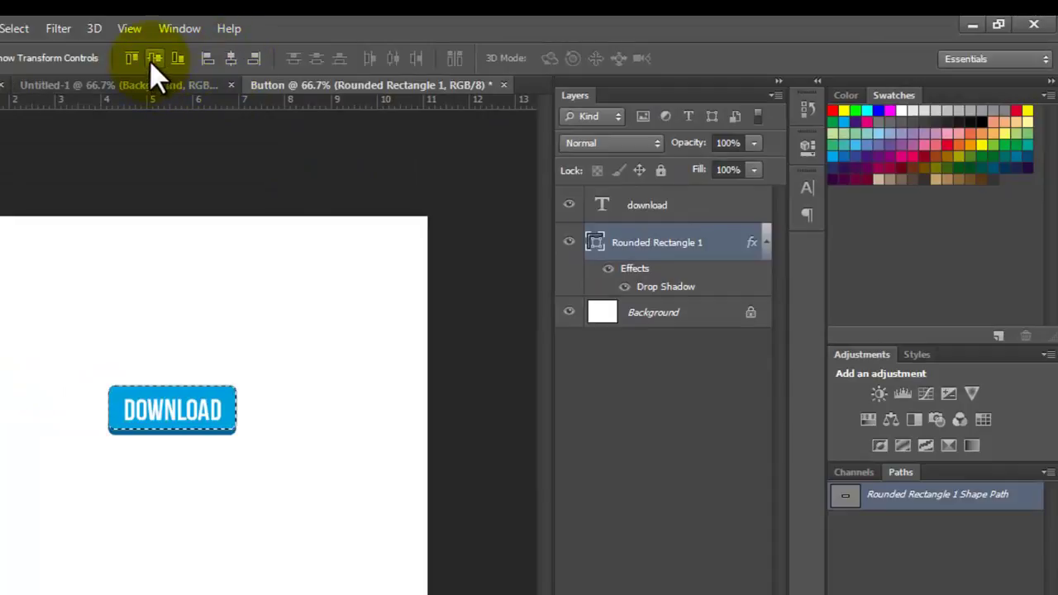
{"action": "key", "text": "ctrl+d"}
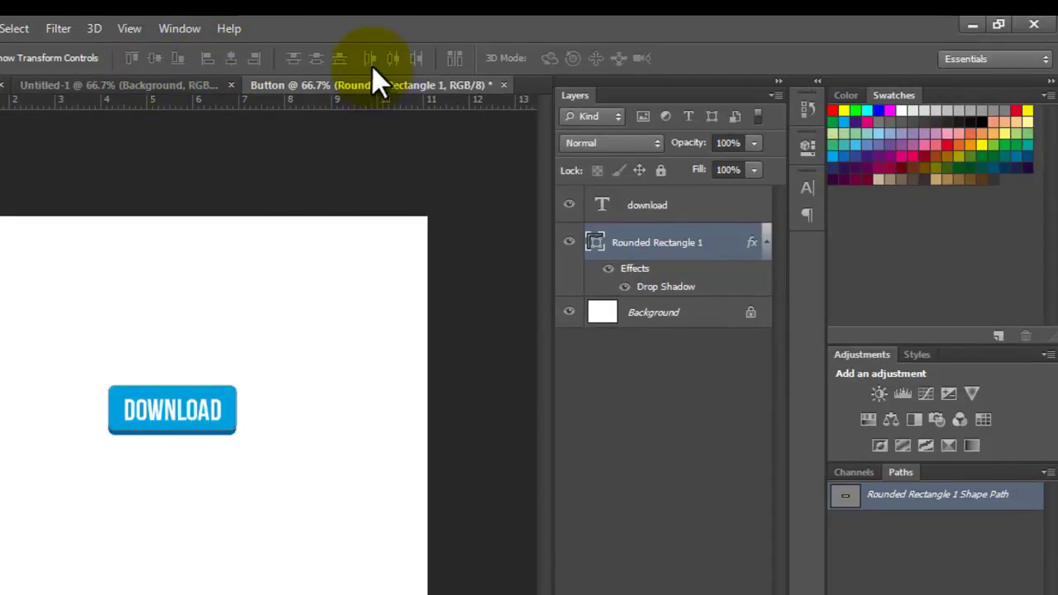